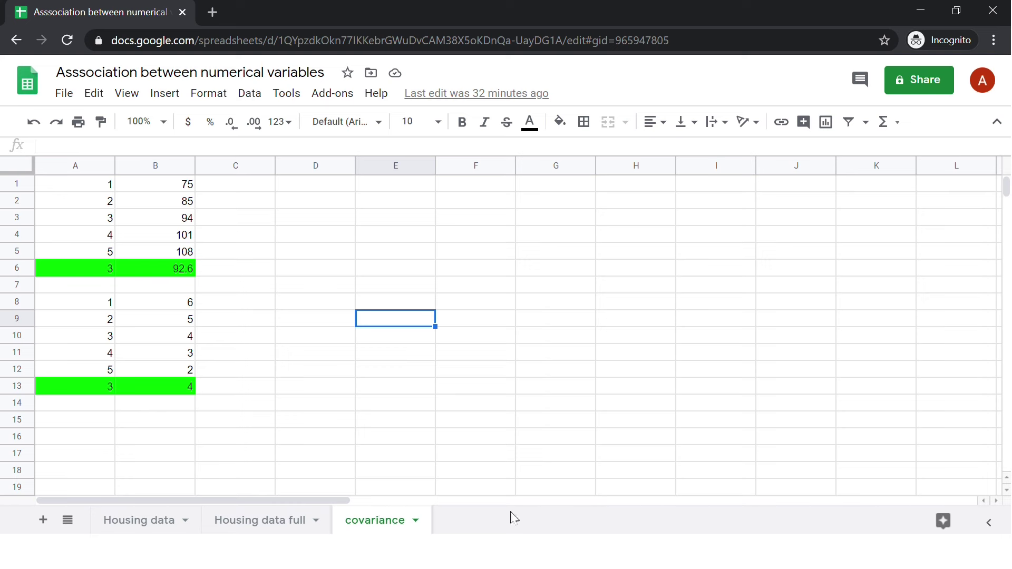
# Set the zoom of the covariance sheet to 200%.
pyautogui.click(156, 122)
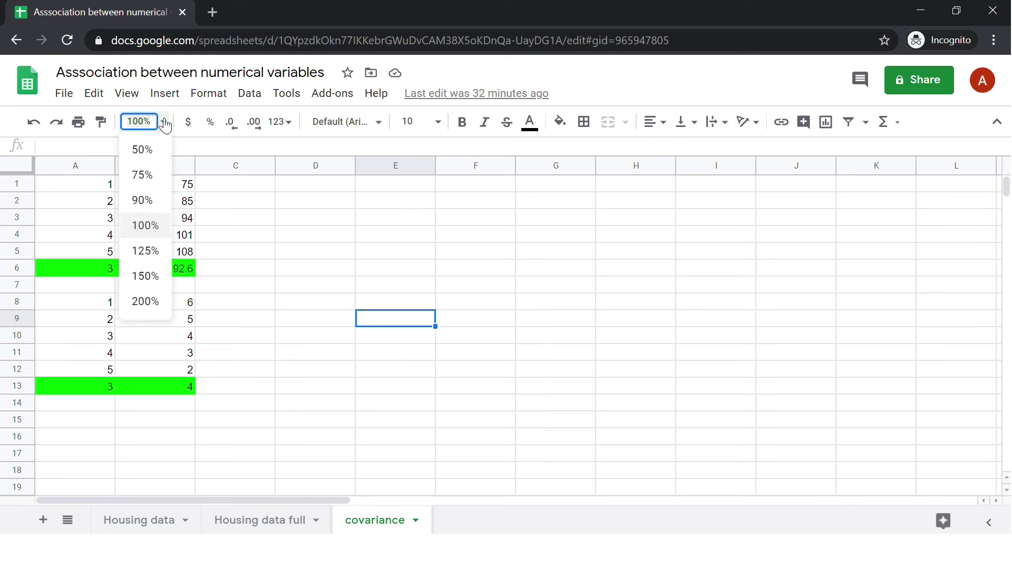
pyautogui.click(153, 229)
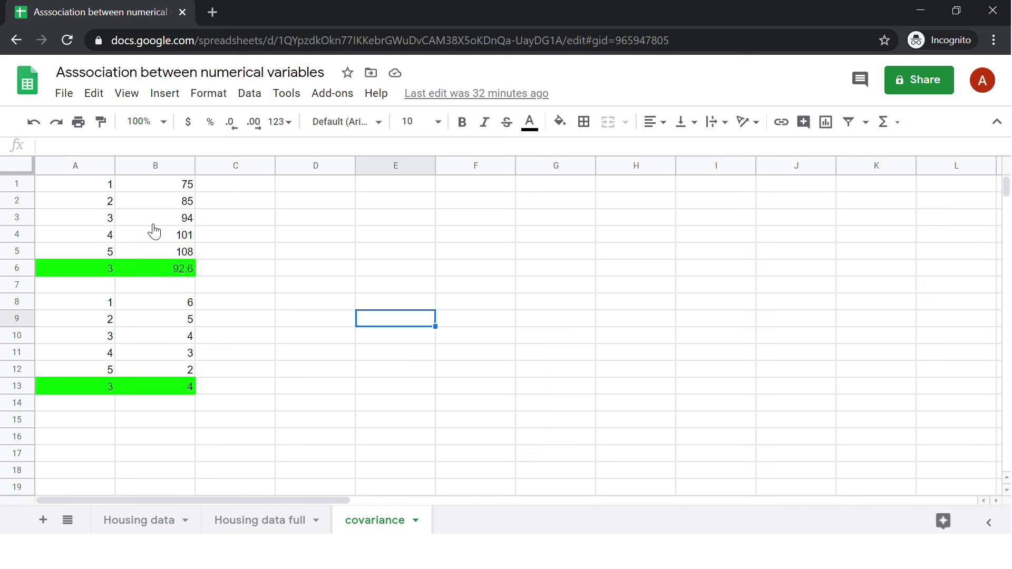
pyautogui.click(162, 122)
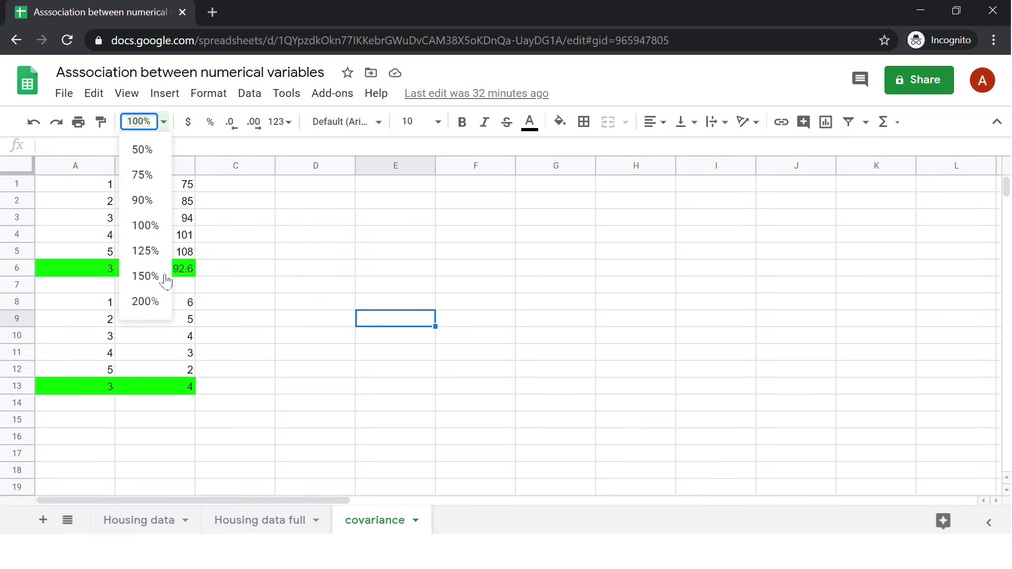
pyautogui.click(146, 302)
# Insert a blank row above the first data row of the covariance sheet.
pyautogui.moveTo(192, 199); pyautogui.dragTo(358, 370)
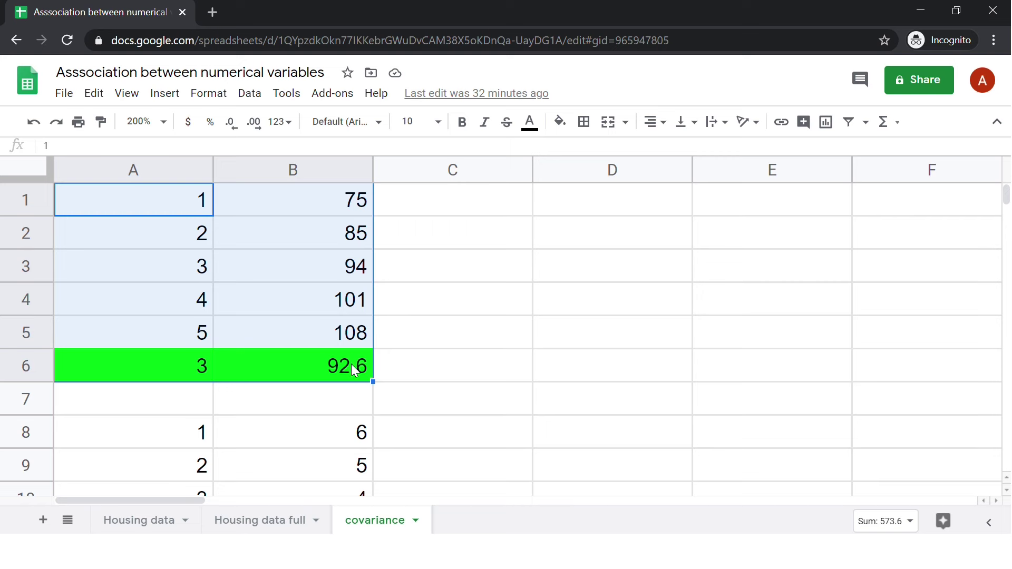
pyautogui.click(33, 194)
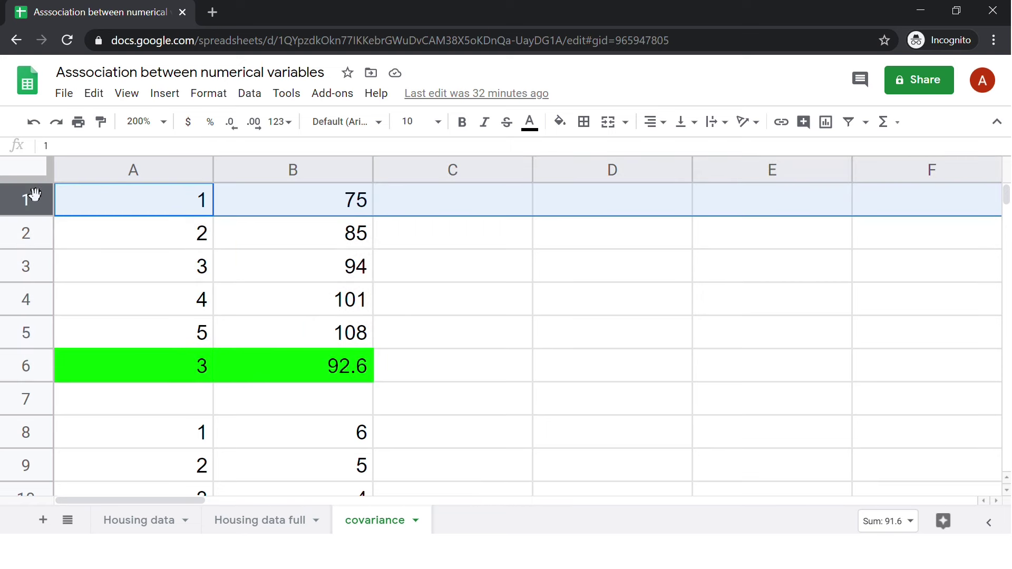
pyautogui.rightClick(34, 195)
pyautogui.click(117, 230)
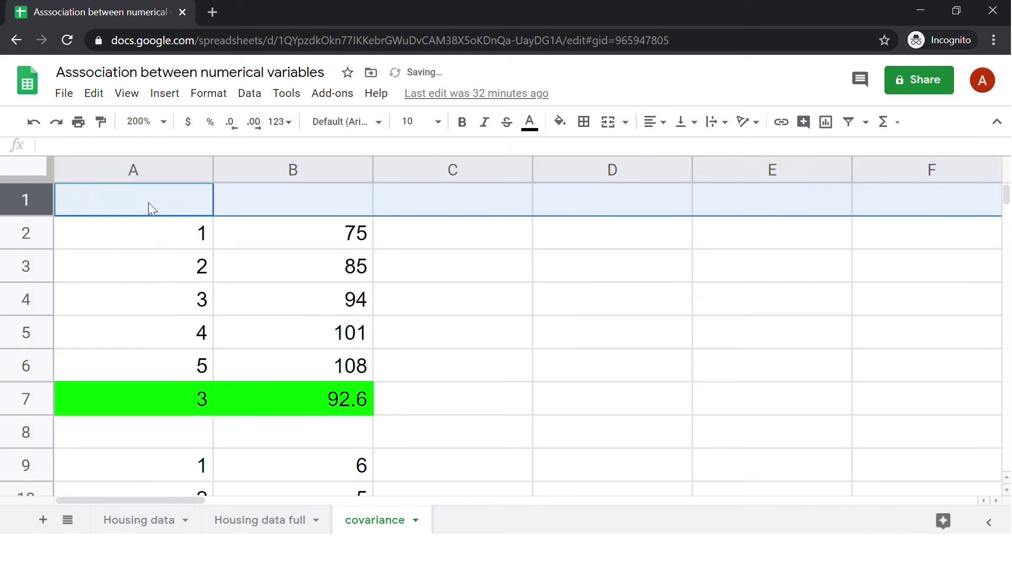
# Enter the column headers Age in A1 and Height in B1.
pyautogui.click(148, 204)
pyautogui.write('Age')
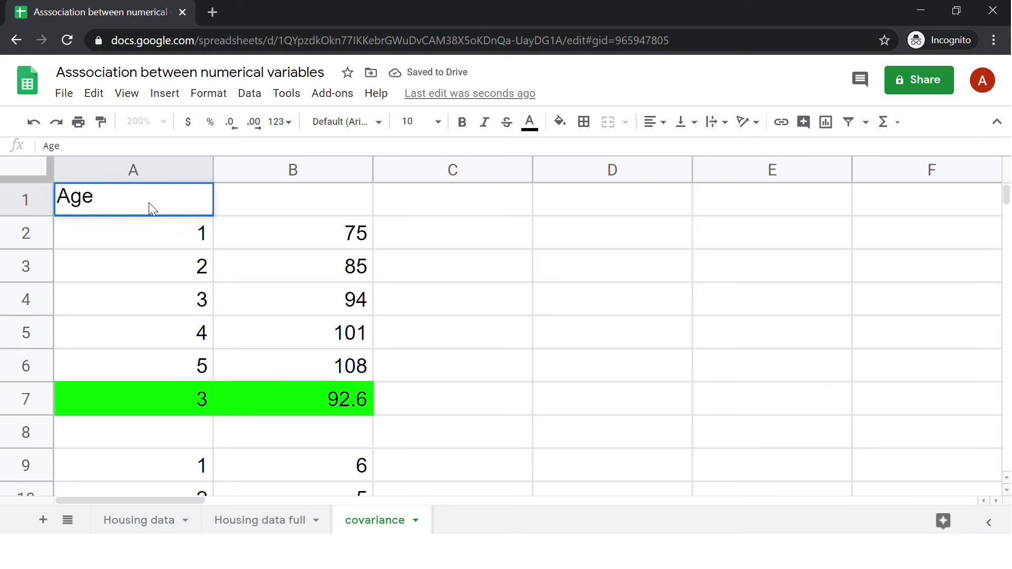
pyautogui.click(269, 203)
pyautogui.write('pri')
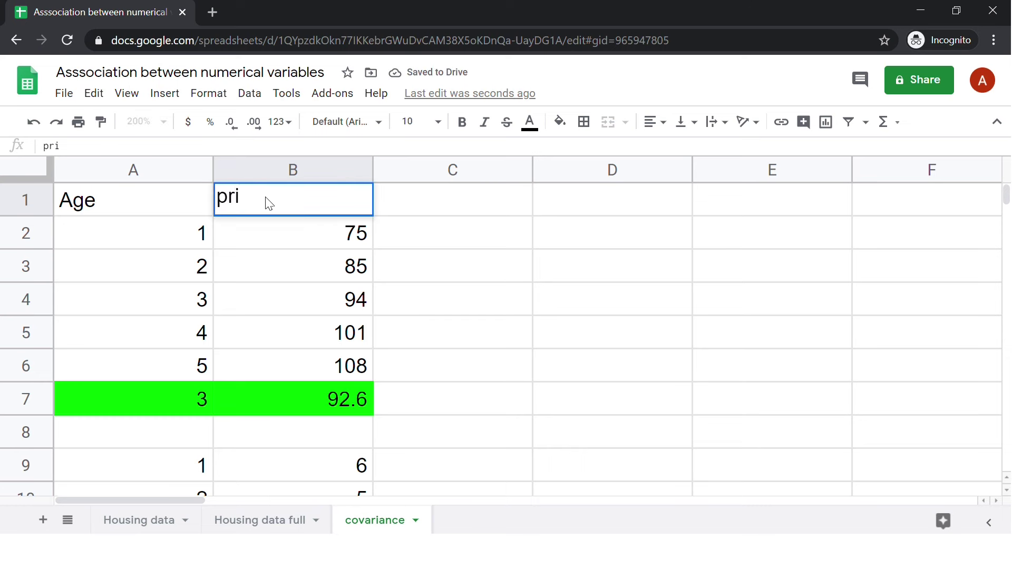
pyautogui.press('BackSpace')
pyautogui.press('BackSpace')
pyautogui.press('BackSpace')
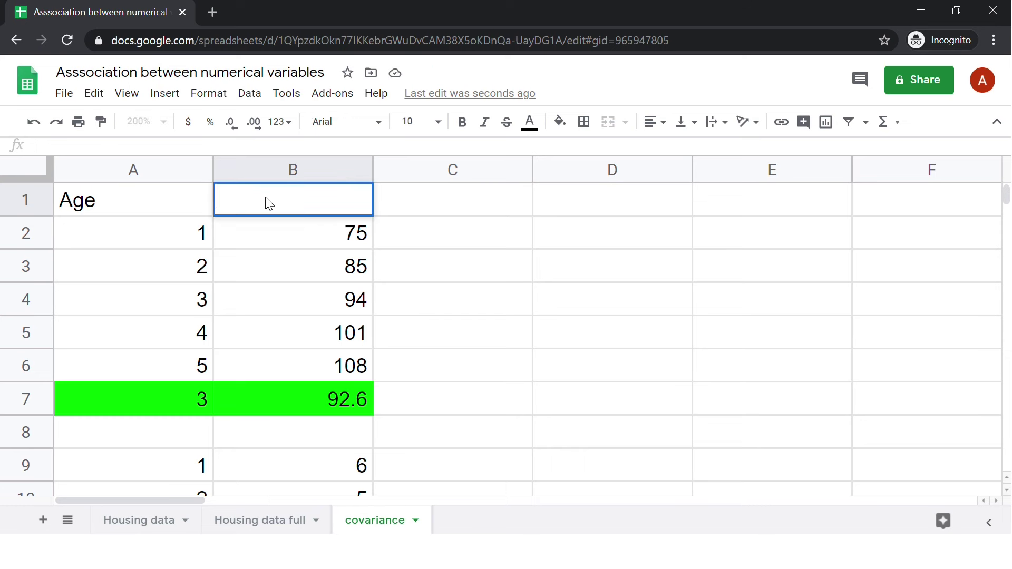
pyautogui.write('Height')
# Add the deviation column headers xdev in C1 and ydev in D1.
pyautogui.click(440, 211)
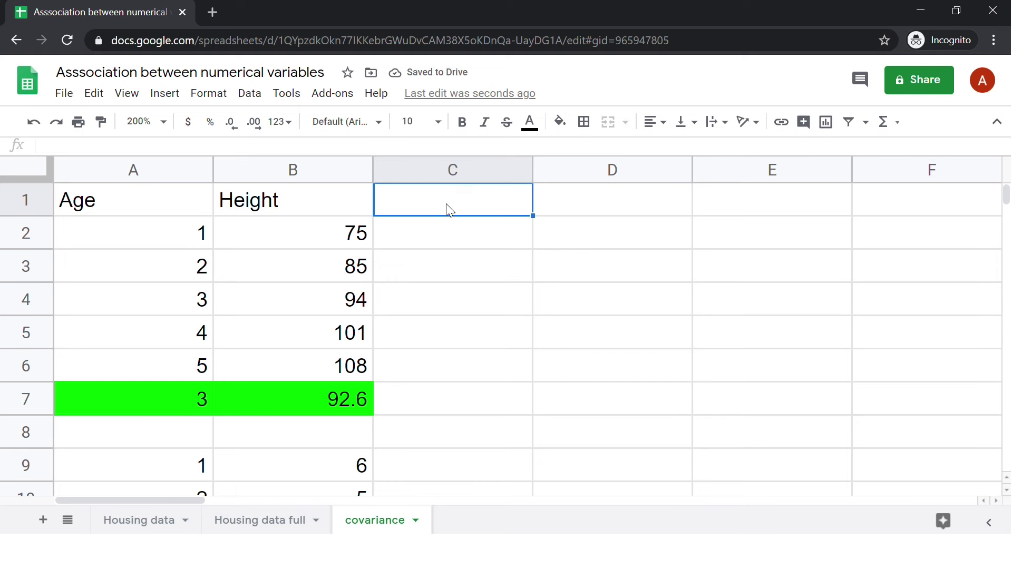
pyautogui.write('De')
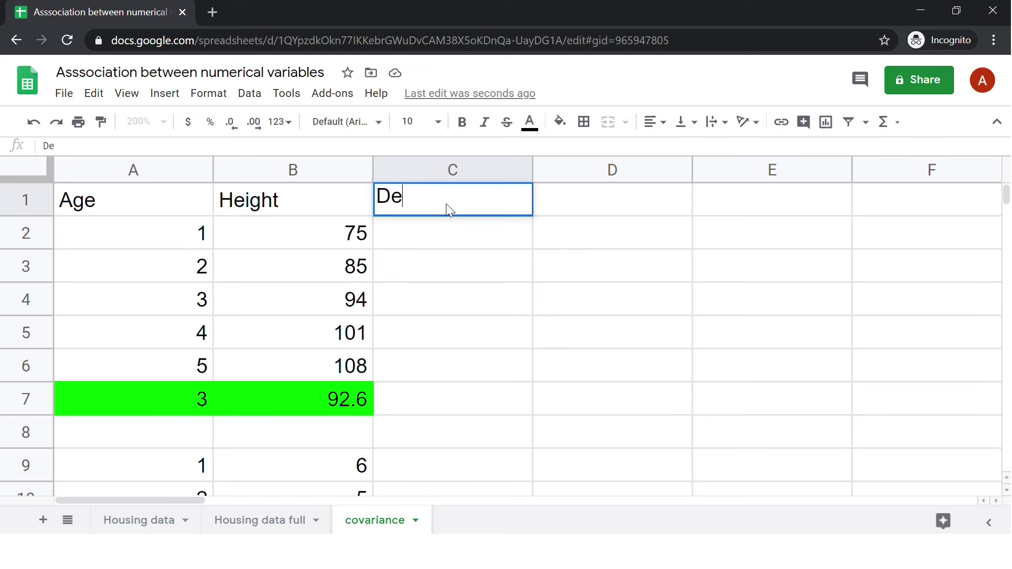
pyautogui.press('BackSpace')
pyautogui.write('xdev')
pyautogui.click(395, 199)
pyautogui.press('BackSpace')
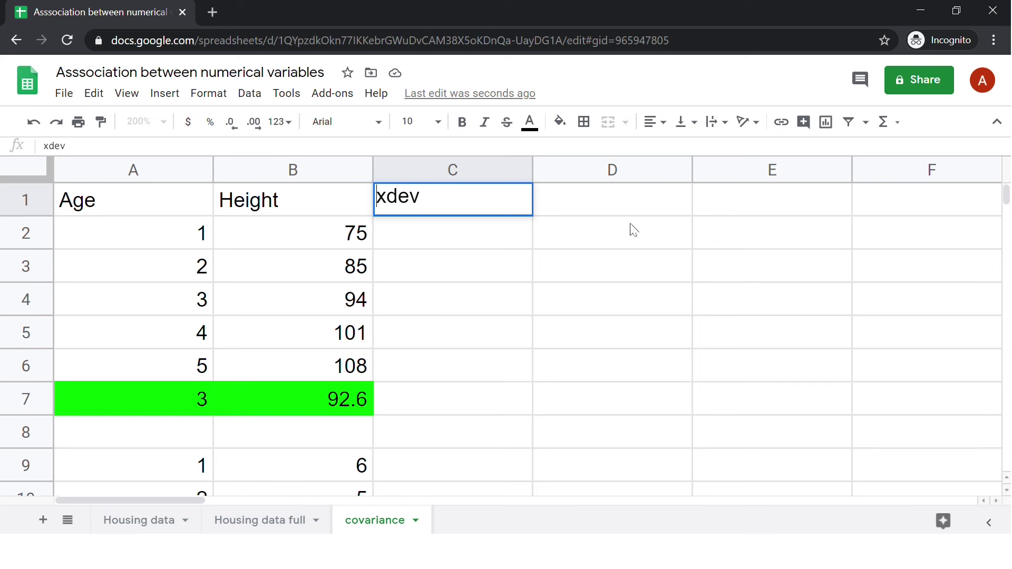
pyautogui.click(629, 202)
pyautogui.write('ydev')
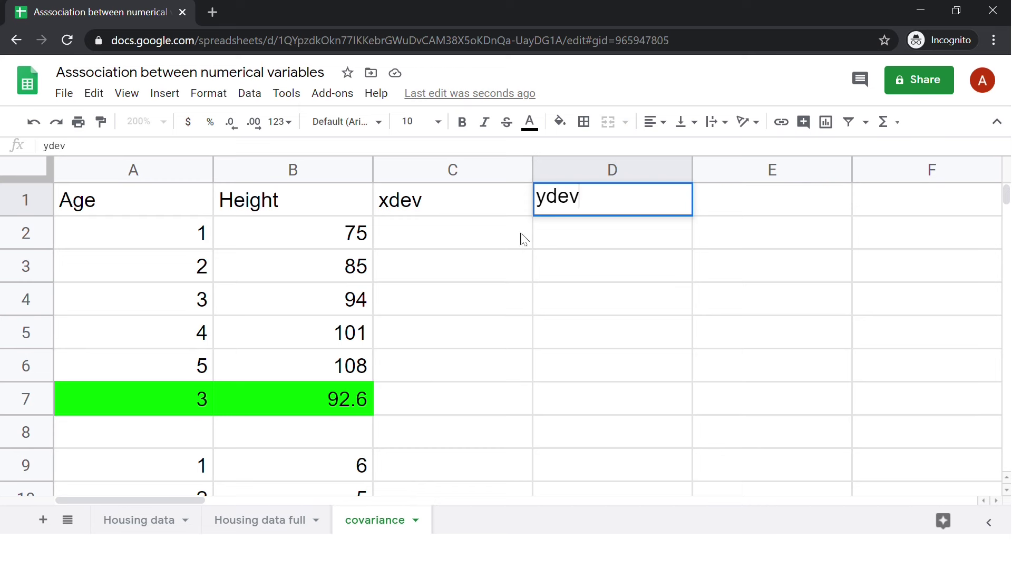
# Enter the formula =(A2-A$7) in C2 to compute the first age's deviation from the mean.
pyautogui.click(475, 237)
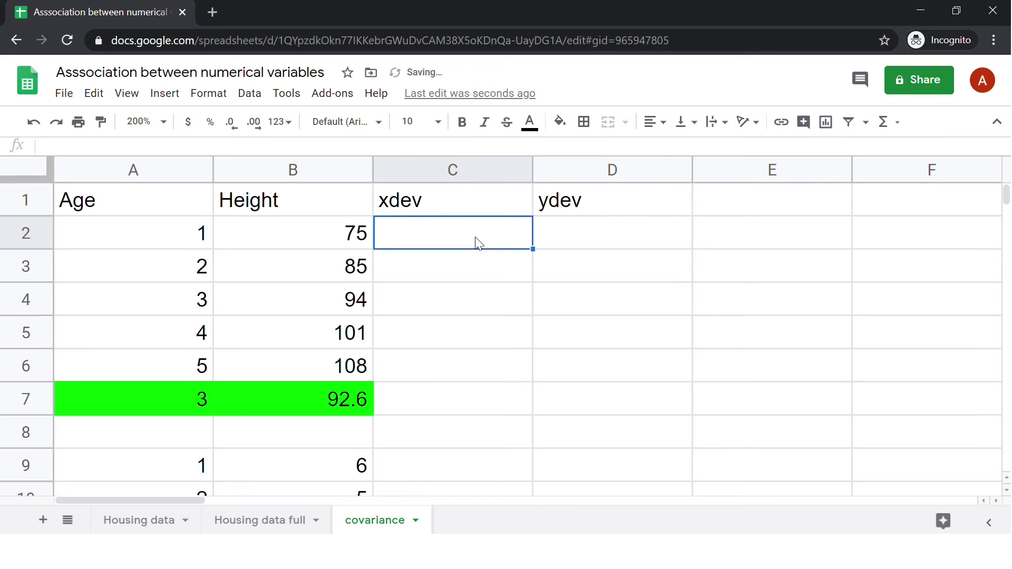
pyautogui.write('=')
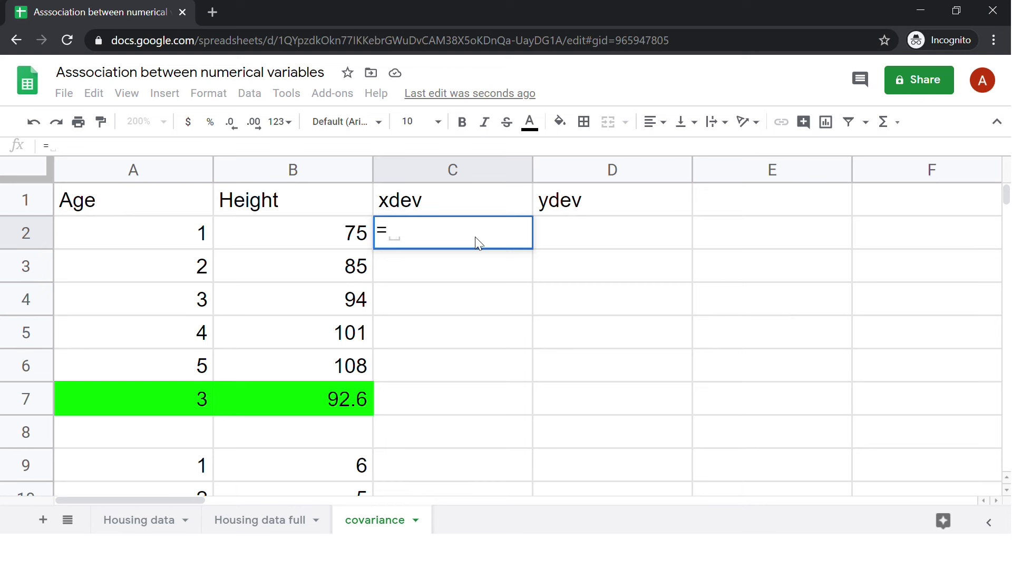
pyautogui.write('(')
pyautogui.click(161, 236)
pyautogui.write('-')
pyautogui.rightClick(147, 390)
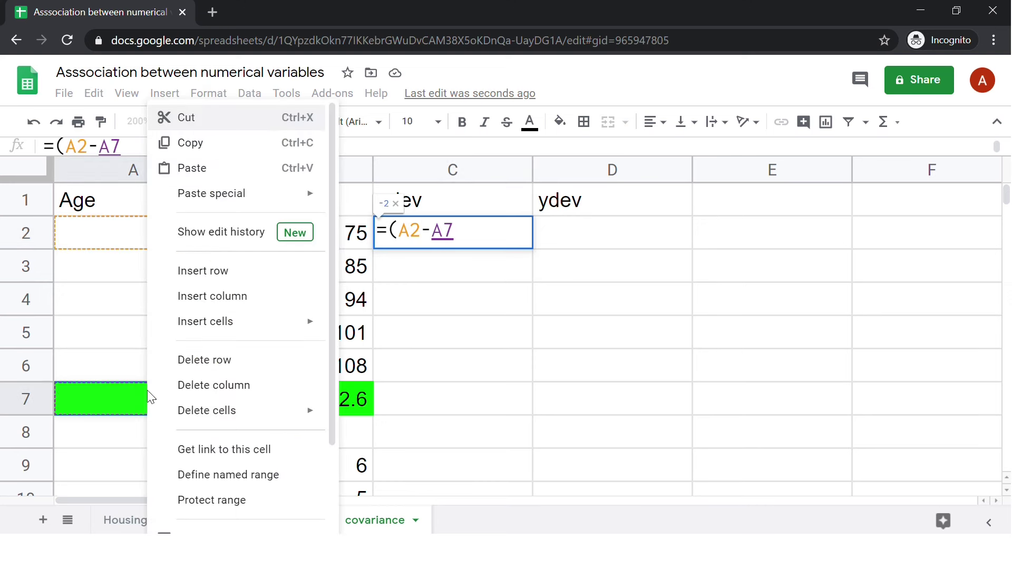
pyautogui.rightClick(444, 235)
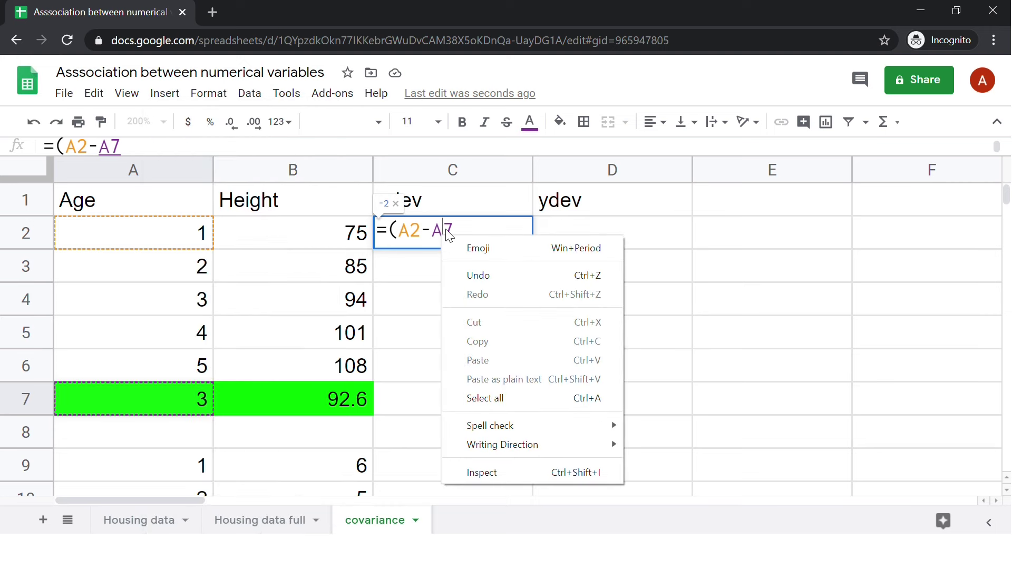
pyautogui.click(446, 236)
pyautogui.write('$')
pyautogui.press('Return')
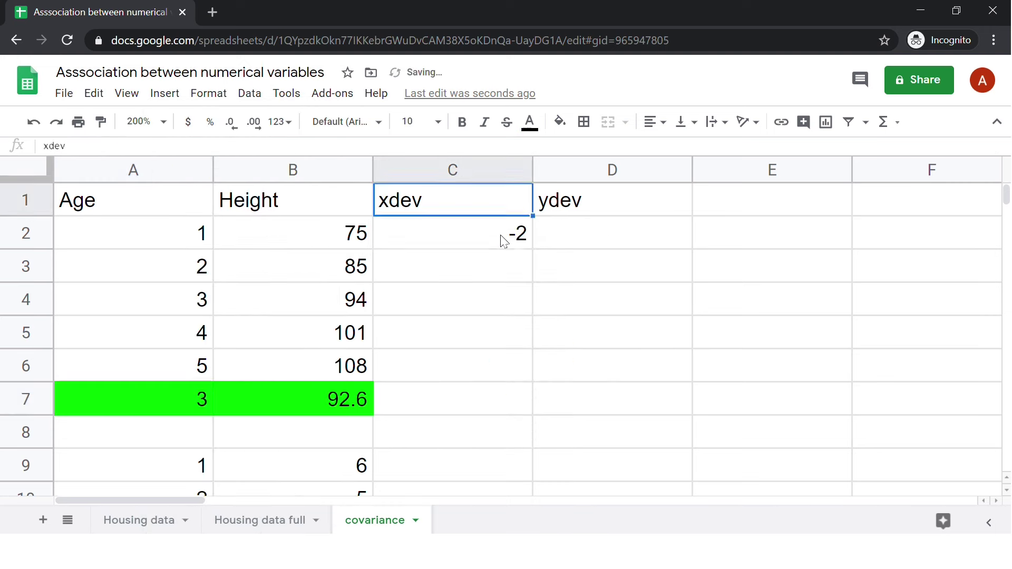
# Fill the deviation formula from C2 across the range C2:D6.
pyautogui.click(500, 235)
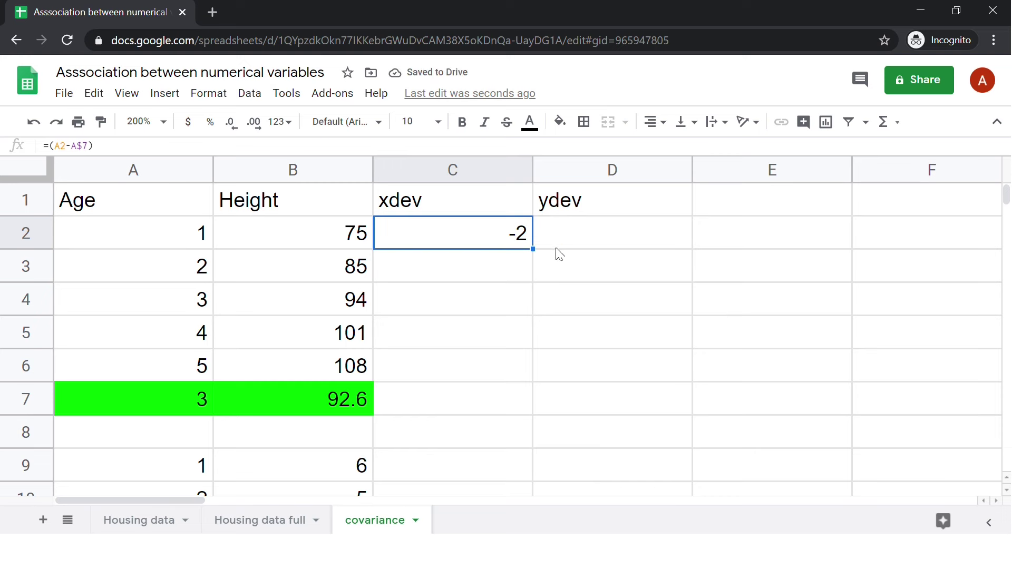
pyautogui.moveTo(532, 249); pyautogui.dragTo(686, 368)
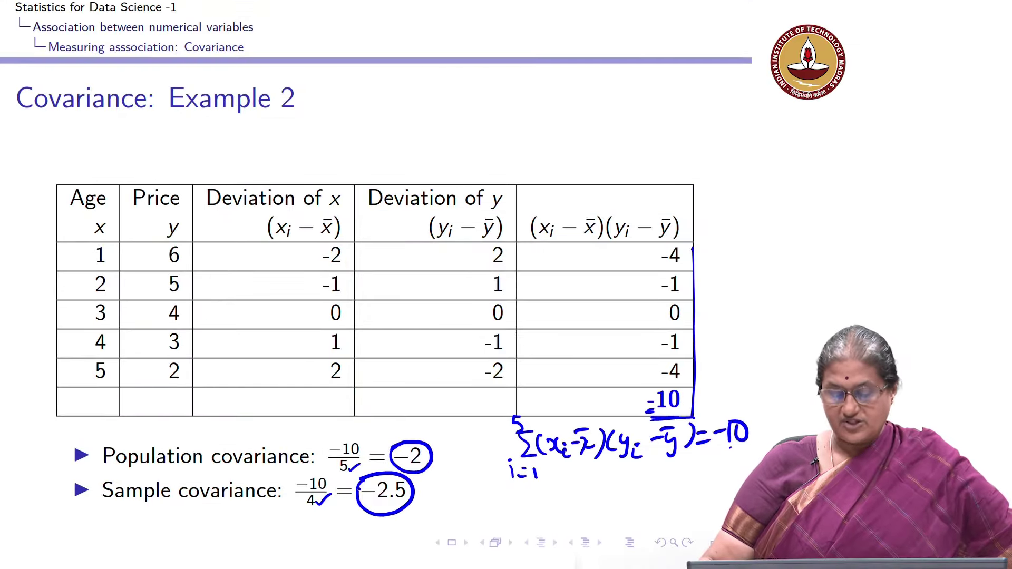
pyautogui.click(440, 544)
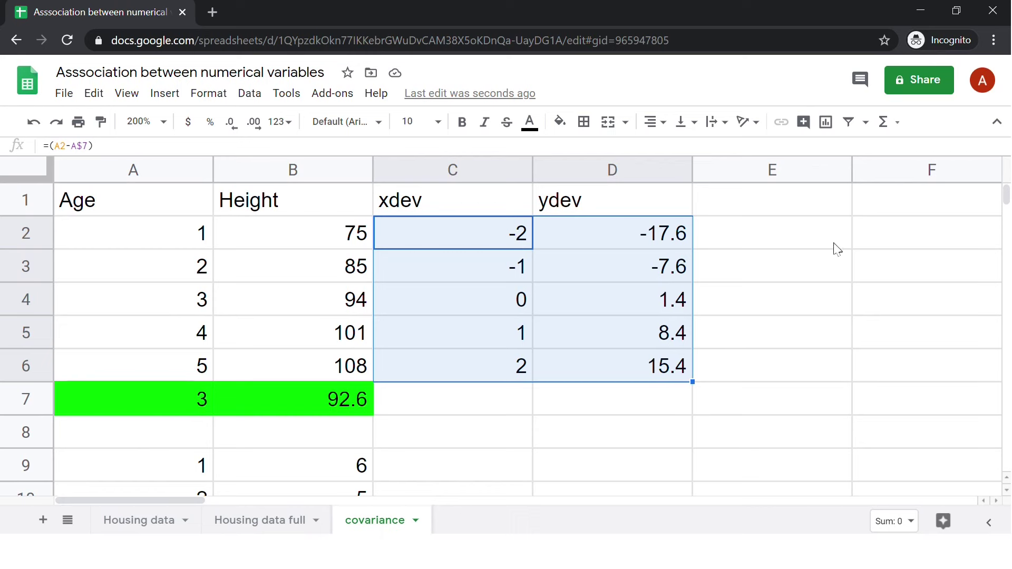
# Add the header ProdDev in E1 and fill E2:E6 with the deviation product, starting from =(C2*D2) in E2.
pyautogui.click(742, 216)
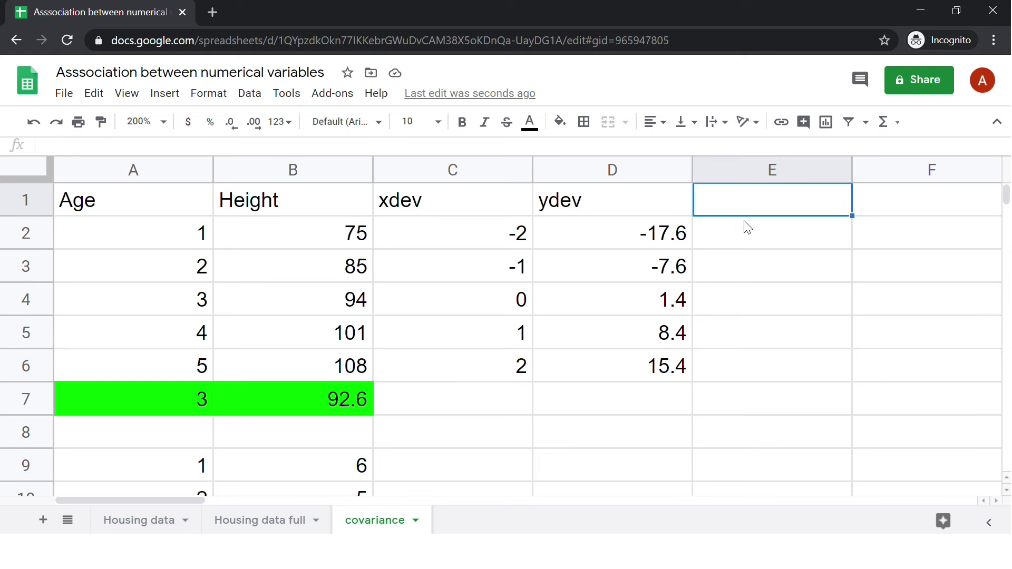
pyautogui.write('ProdDev')
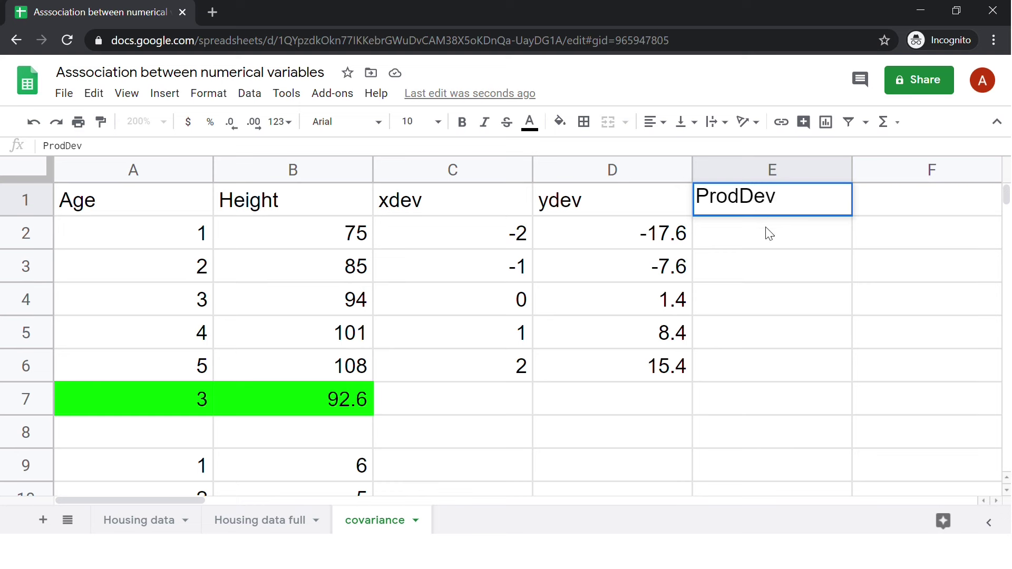
pyautogui.press('Return')
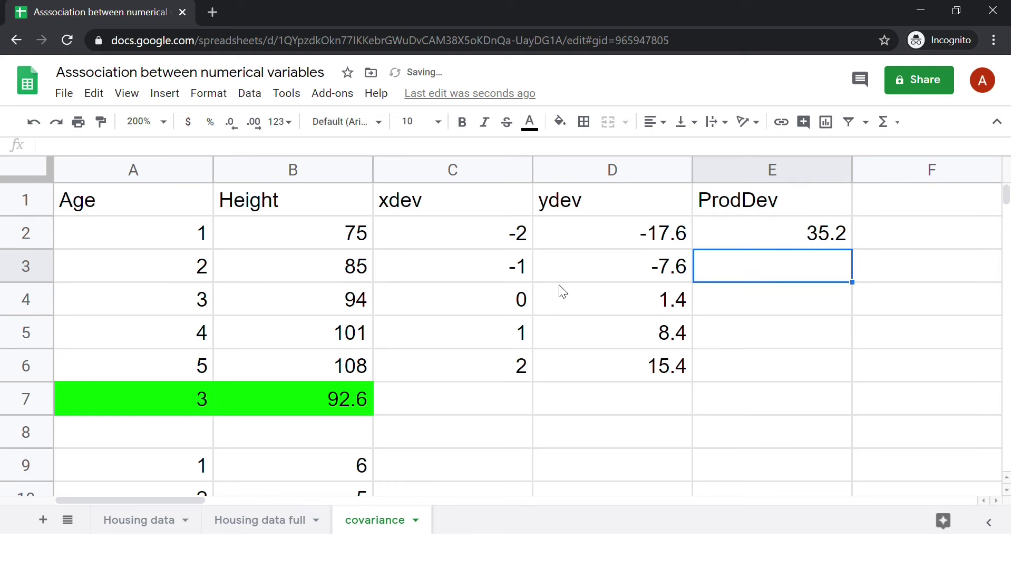
pyautogui.click(786, 242)
pyautogui.moveTo(852, 248); pyautogui.dragTo(842, 367)
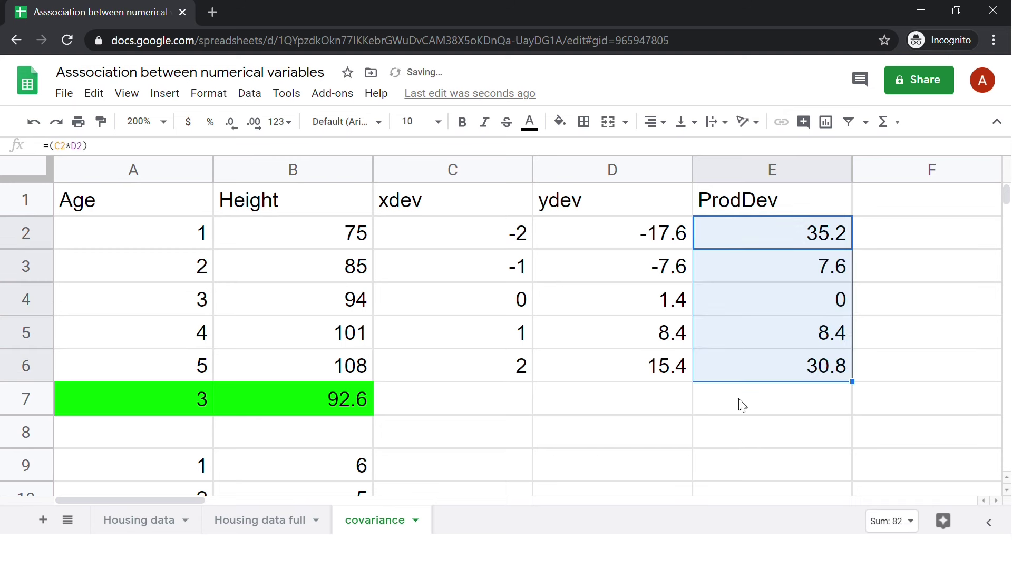
# Switch to the Covariance: Example 1 slide to compare its products of deviations with the ProdDev column, and return to the spreadsheet.
pyautogui.hotkey('alt', 'Tab')
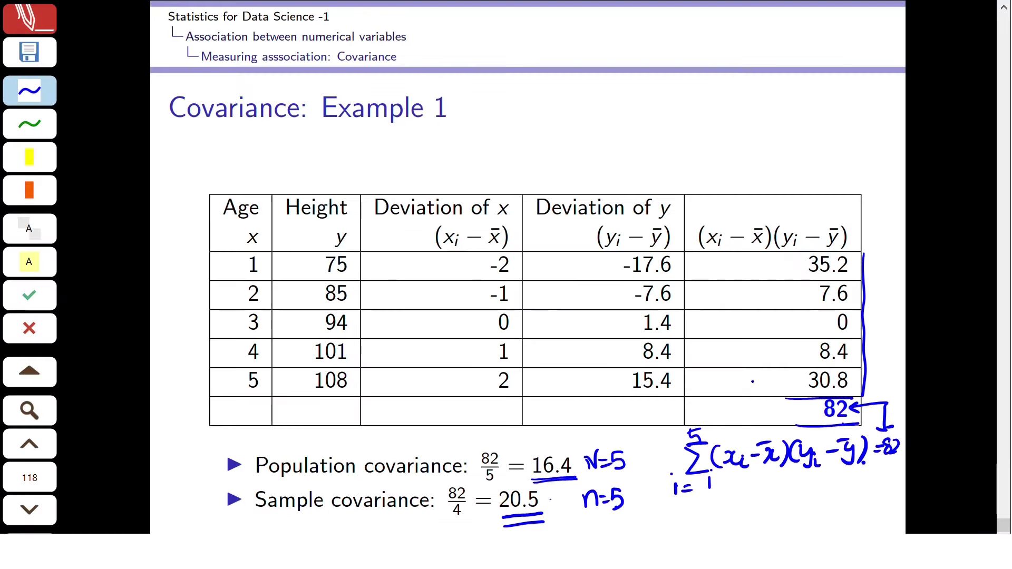
pyautogui.hotkey('alt', 'Tab')
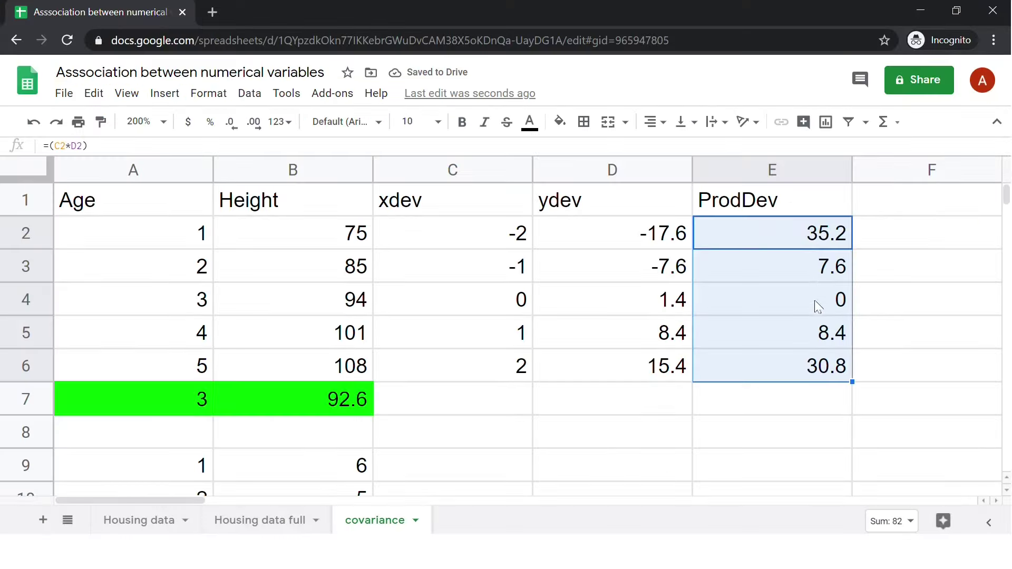
pyautogui.hotkey('alt', 'Tab')
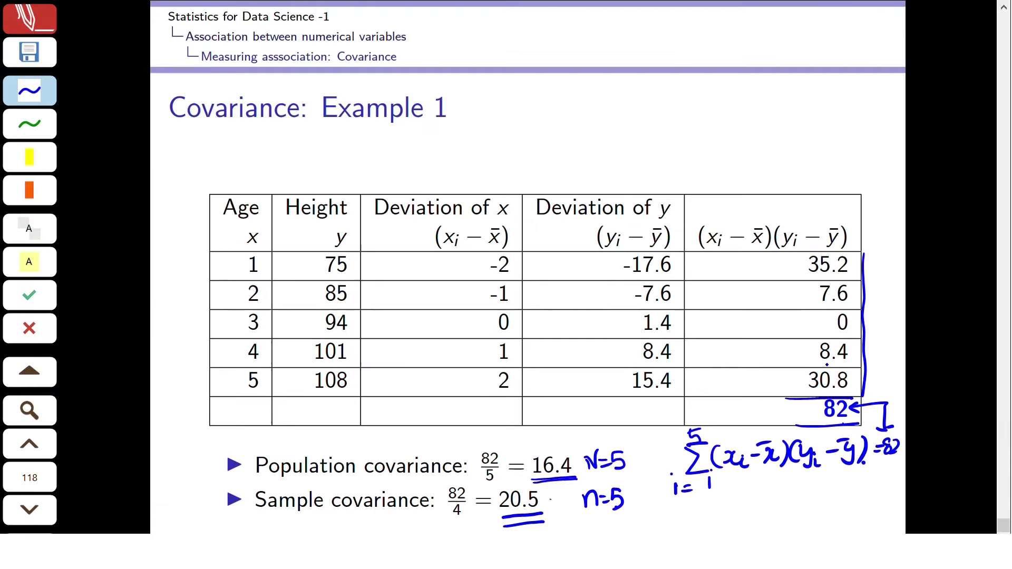
pyautogui.hotkey('alt', 'Tab')
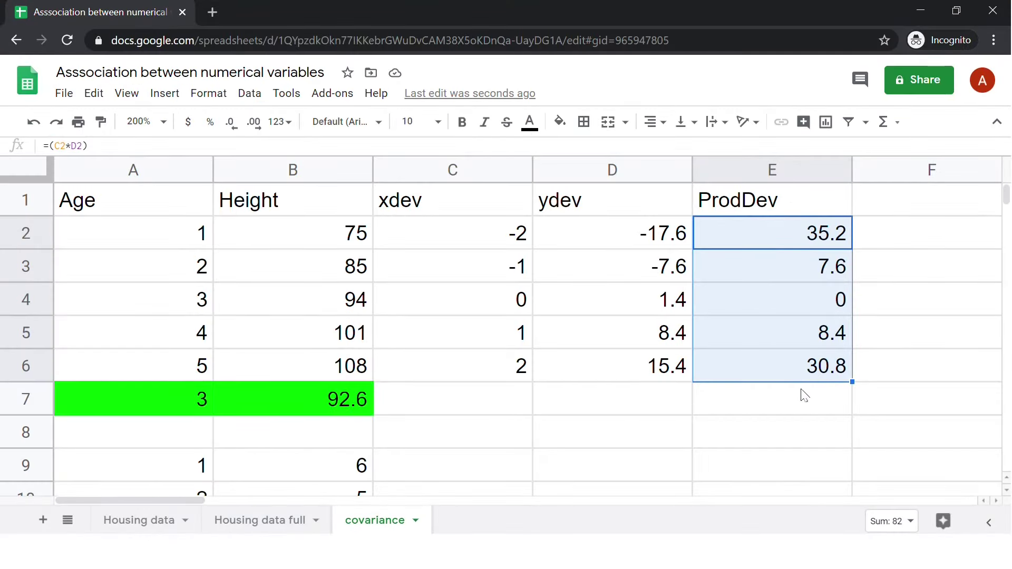
# Enter the formula =sum(E2:E6) in E7 to total the products of deviations.
pyautogui.click(806, 395)
pyautogui.write('=')
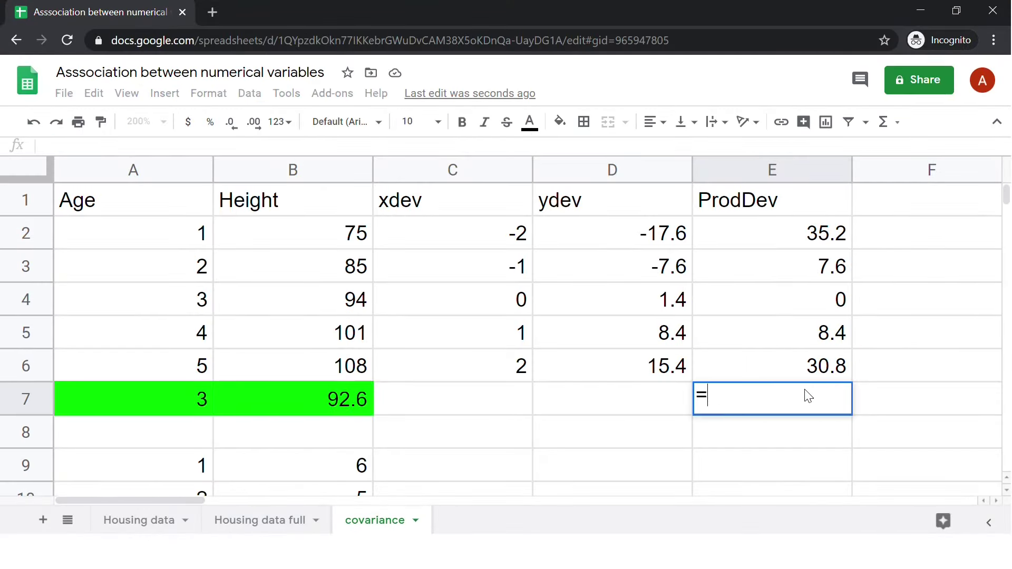
pyautogui.write('sum(')
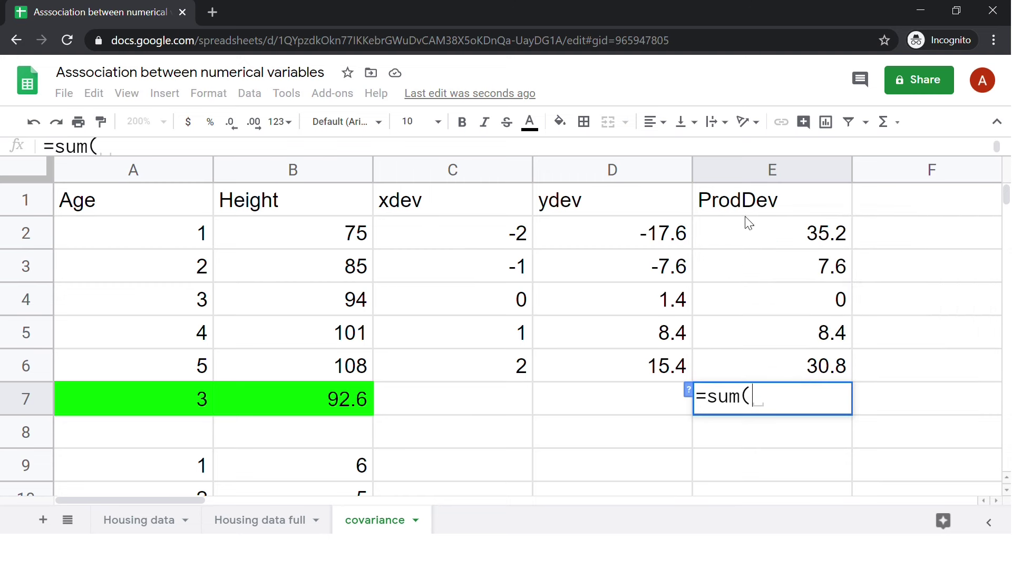
pyautogui.moveTo(745, 211); pyautogui.dragTo(806, 366)
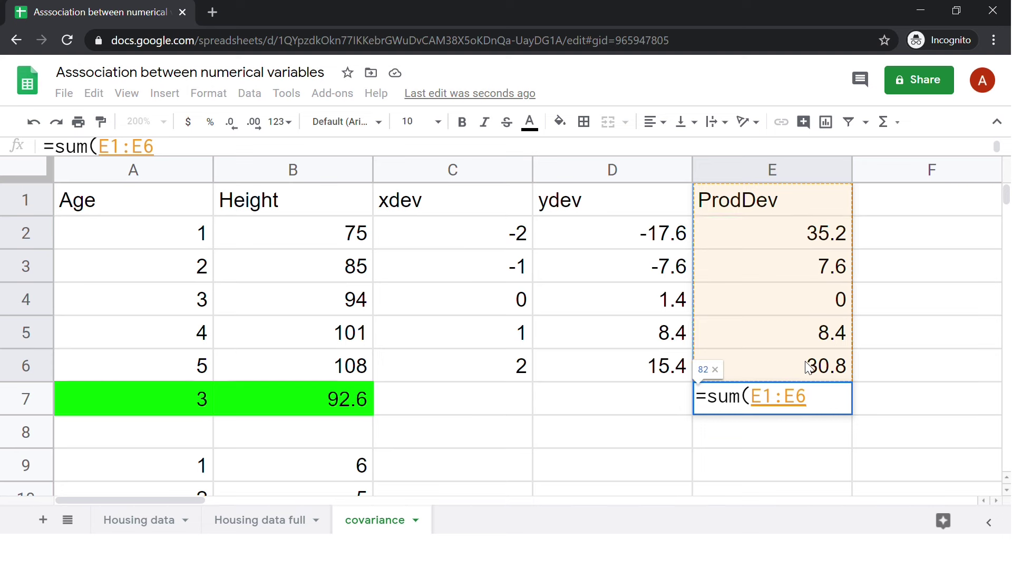
pyautogui.moveTo(763, 396); pyautogui.dragTo(770, 396)
pyautogui.write('2')
pyautogui.rightClick(817, 391)
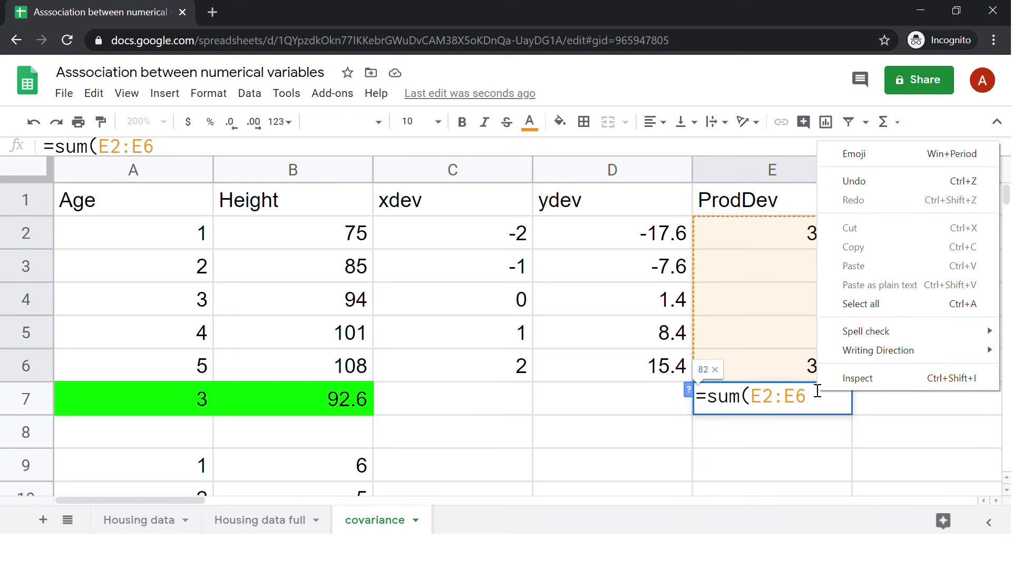
pyautogui.press('Down')
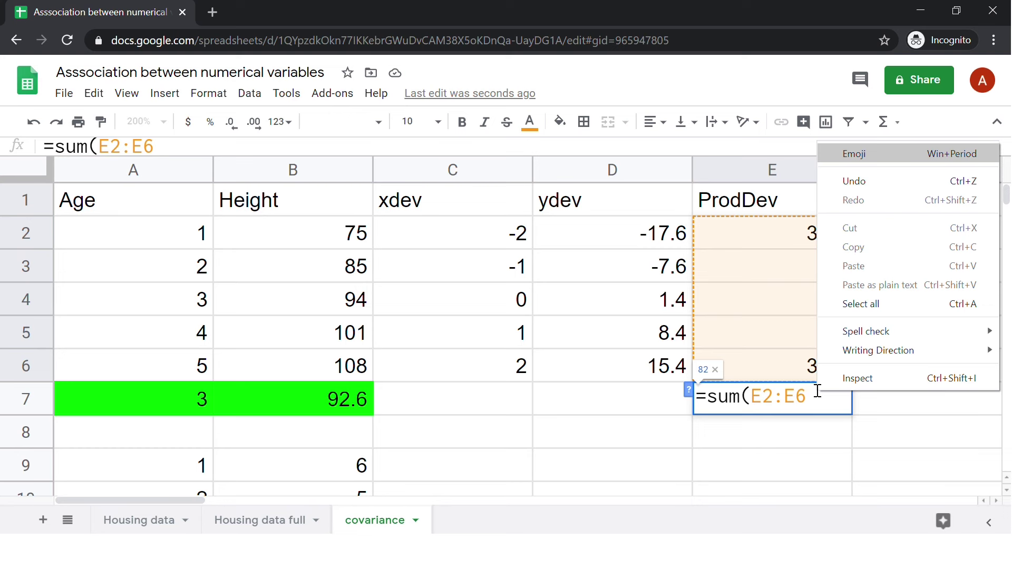
pyautogui.press('Escape')
pyautogui.write(')')
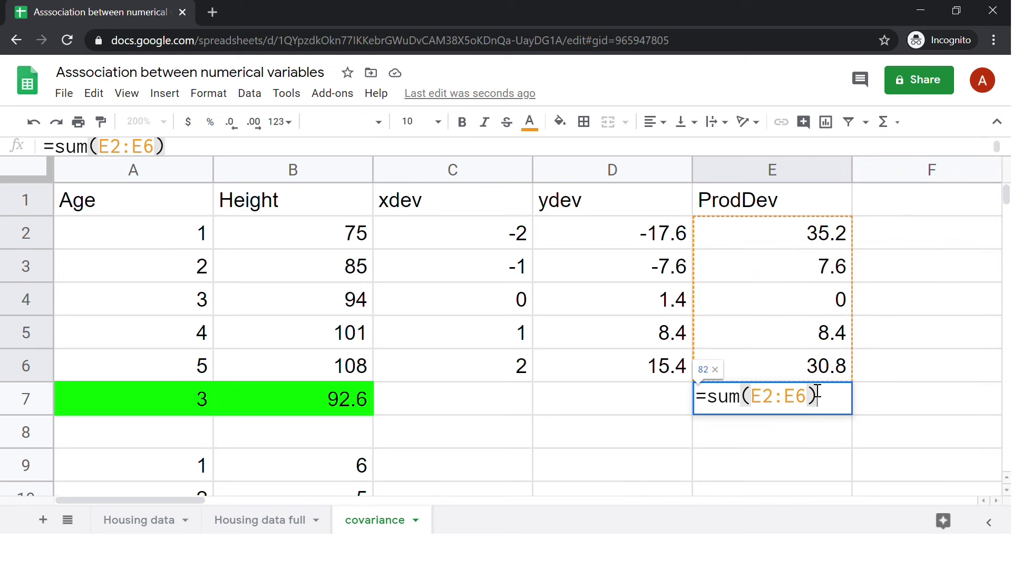
pyautogui.press('Return')
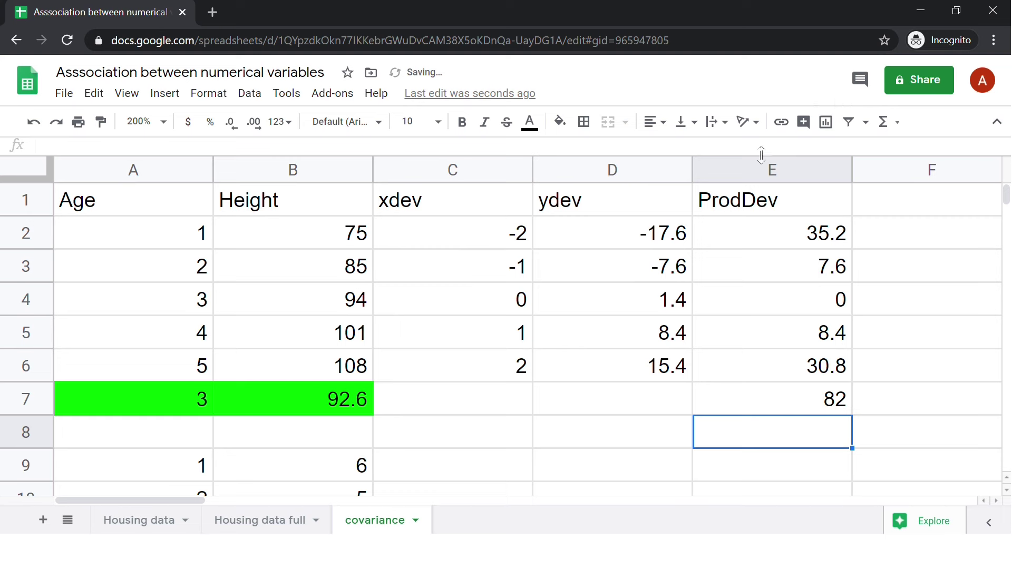
pyautogui.click(807, 410)
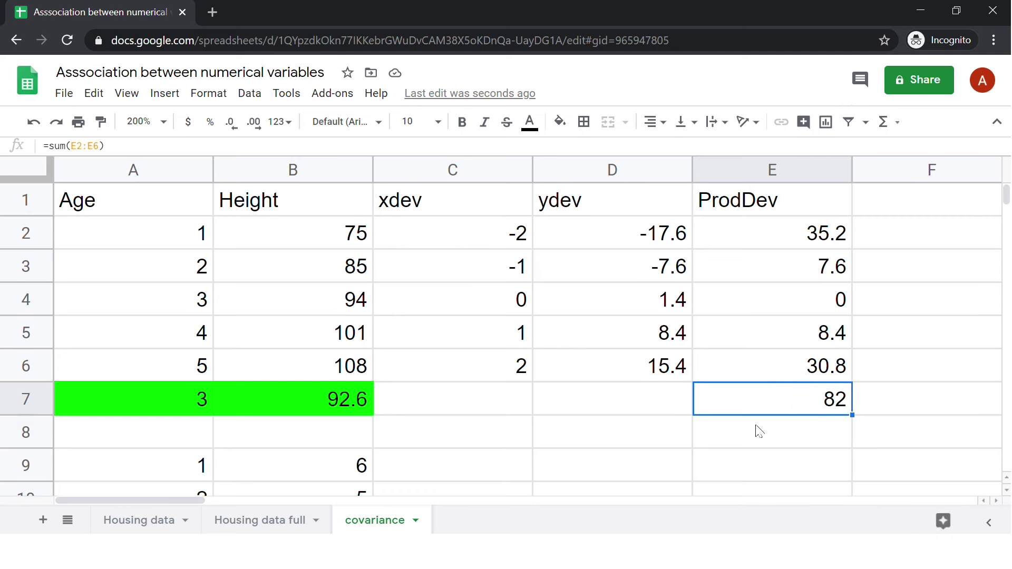
# Enter the formula =E7/5 in F2 to compute the population covariance from the summed products.
pyautogui.click(663, 438)
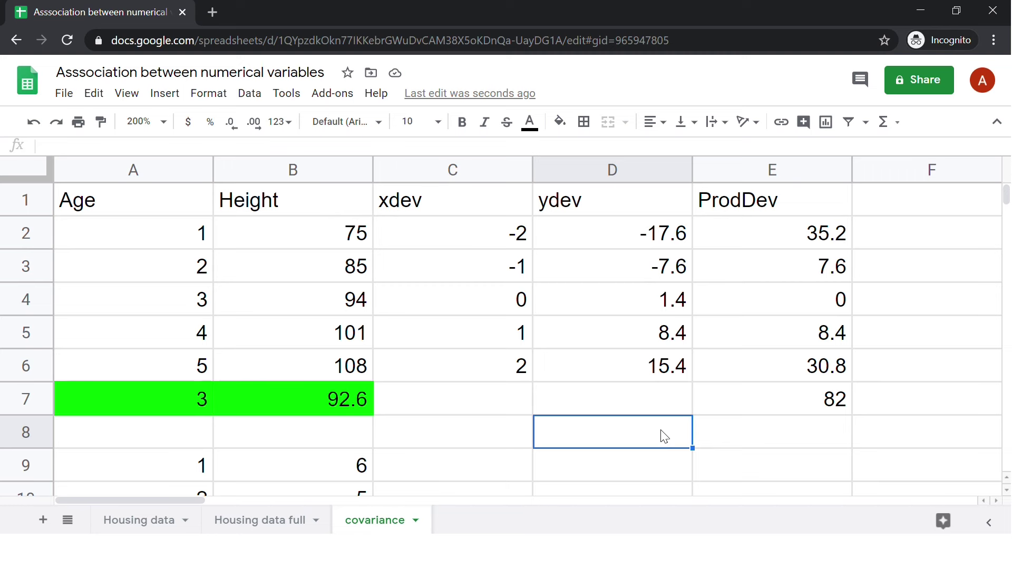
pyautogui.click(898, 231)
pyautogui.press('Right')
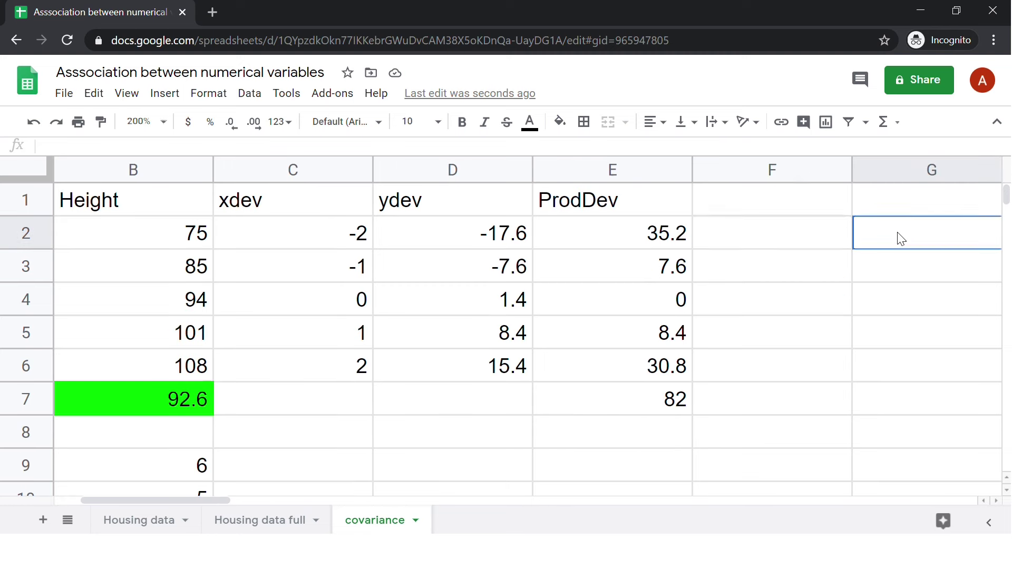
pyautogui.doubleClick(785, 231)
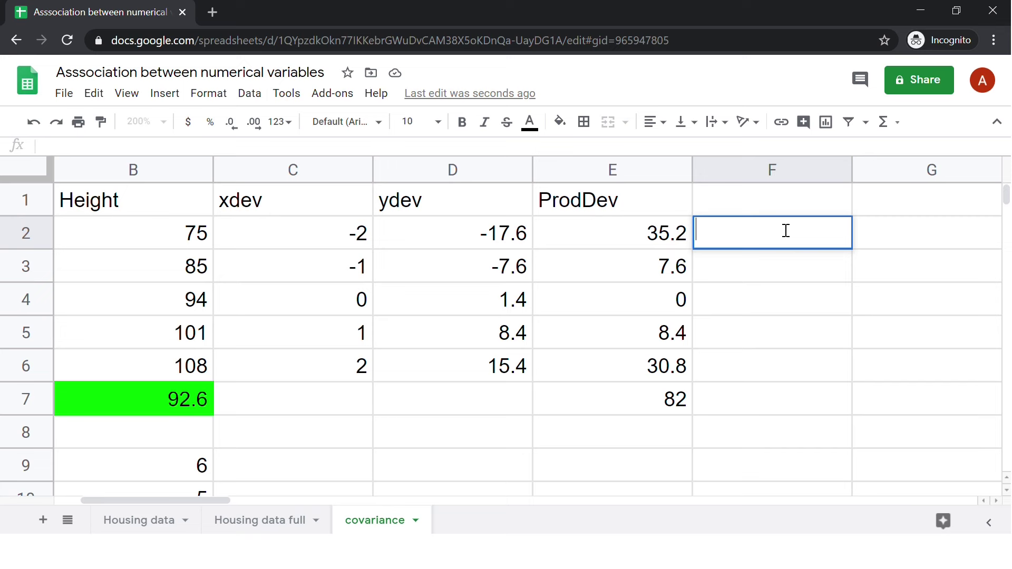
pyautogui.write('=')
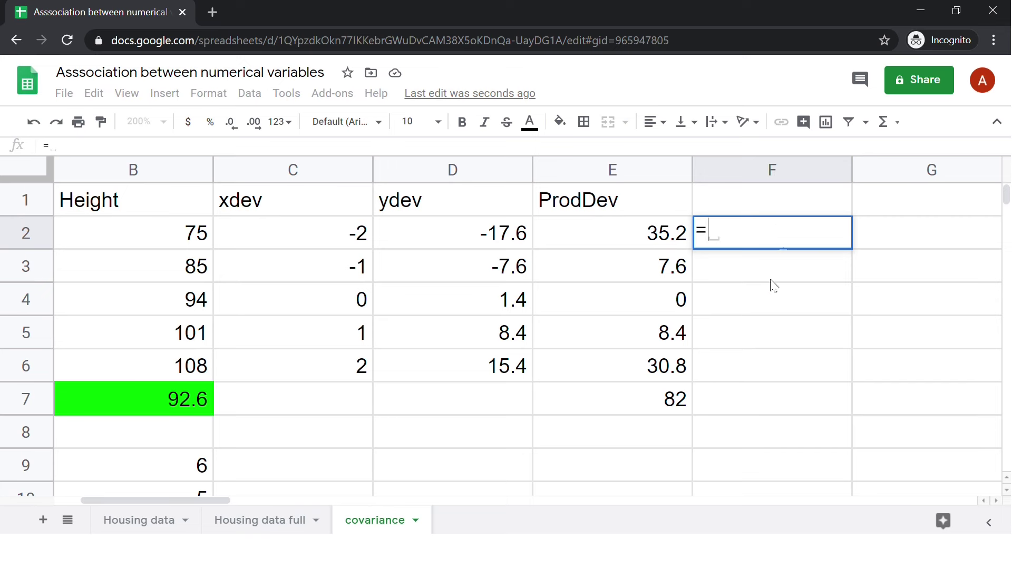
pyautogui.click(680, 404)
pyautogui.write('/')
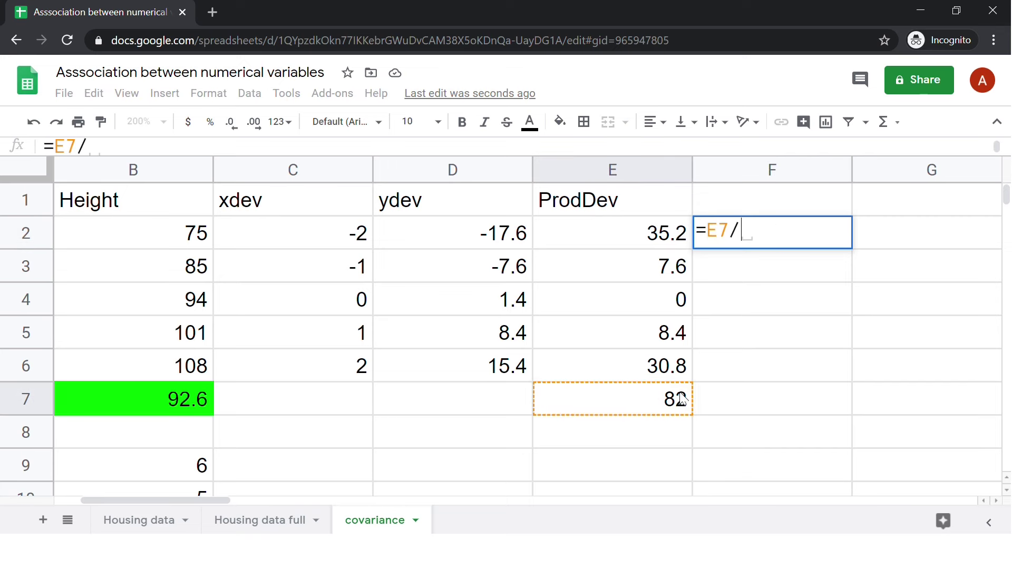
pyautogui.write('5')
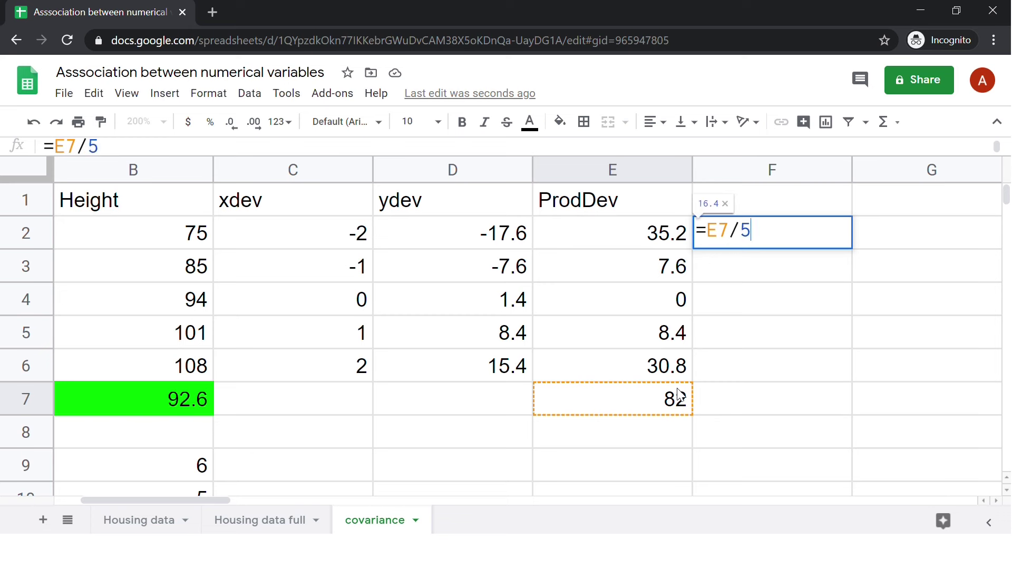
pyautogui.press('Return')
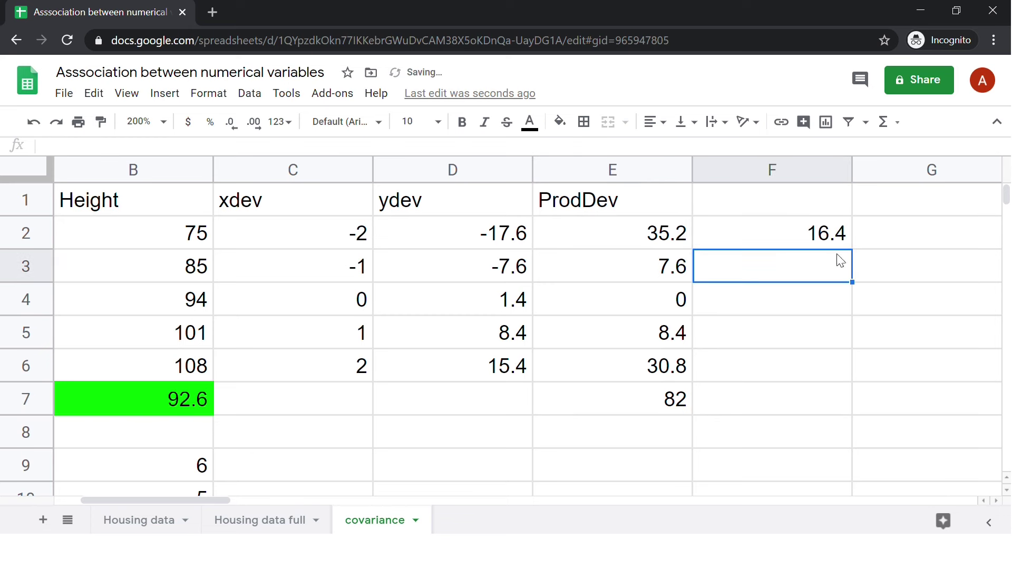
# Enter the formula =E7/4 in F3 to compute the sample covariance from the summed products.
pyautogui.write('=')
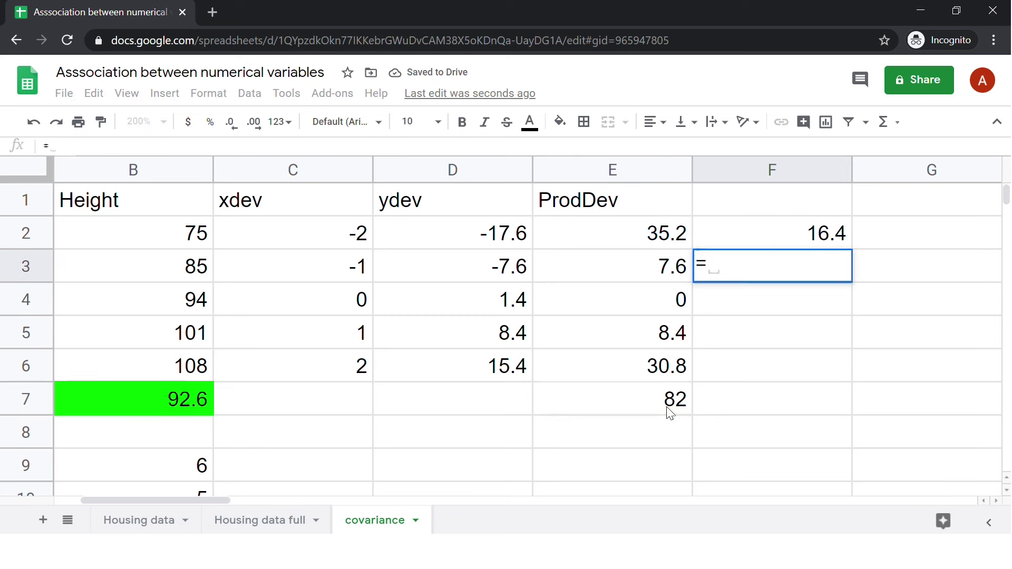
pyautogui.click(668, 406)
pyautogui.write('/')
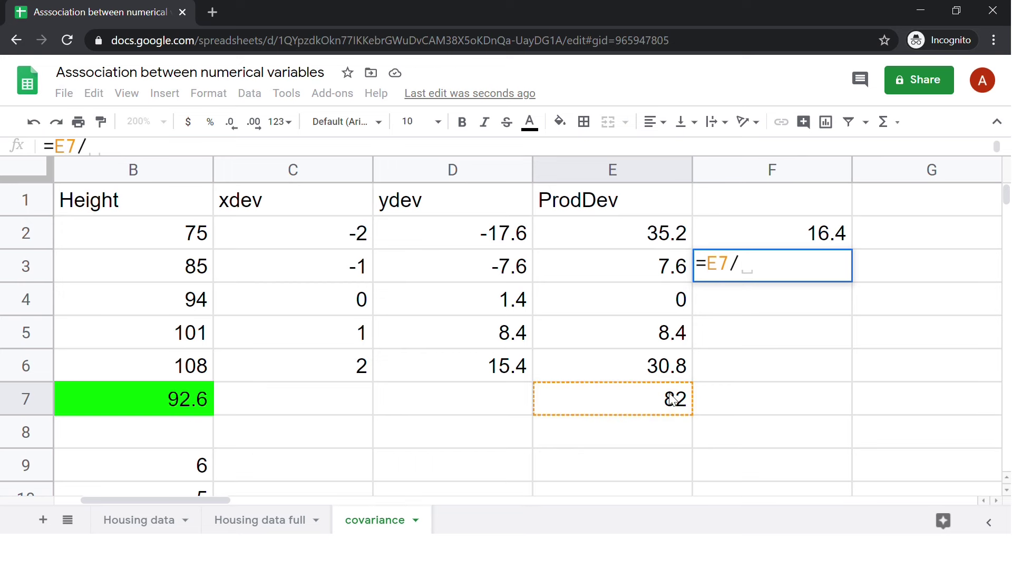
pyautogui.write('4')
pyautogui.press('Return')
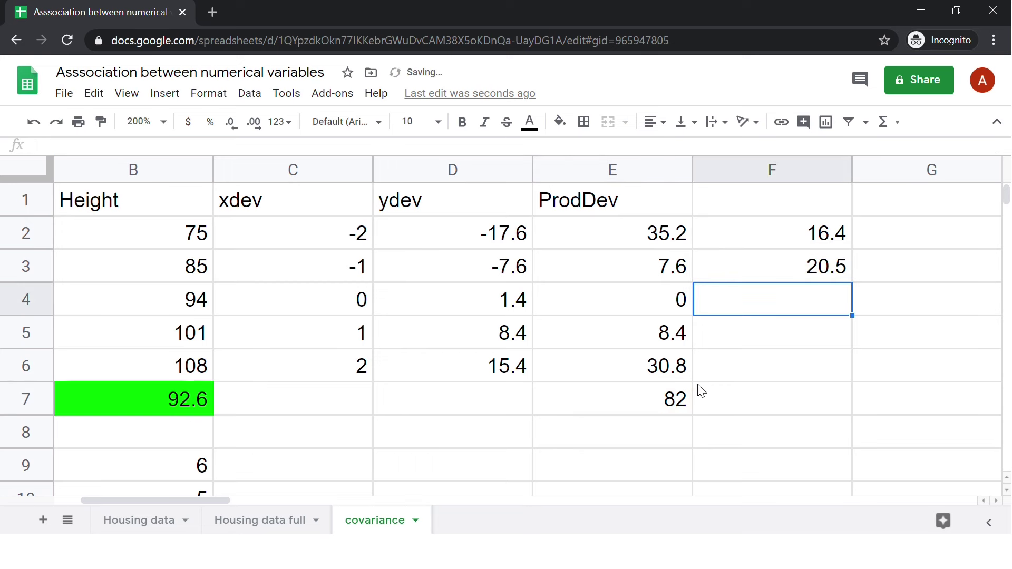
# Enter =COVARIANCE.P(A2:A6,B2:B6) in G2 for the population covariance of age and height, and check it against the formula in F2.
pyautogui.click(878, 247)
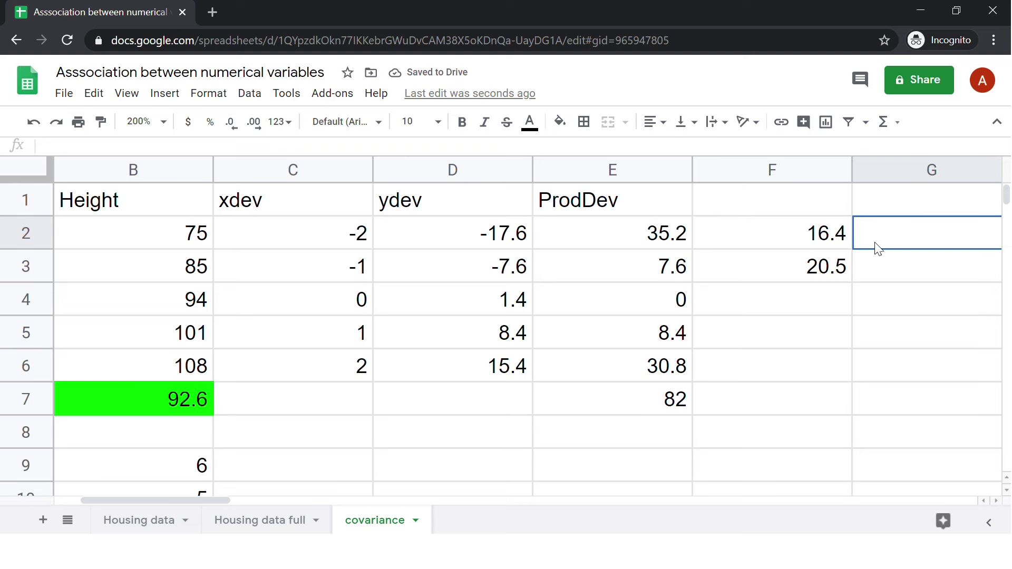
pyautogui.doubleClick(878, 248)
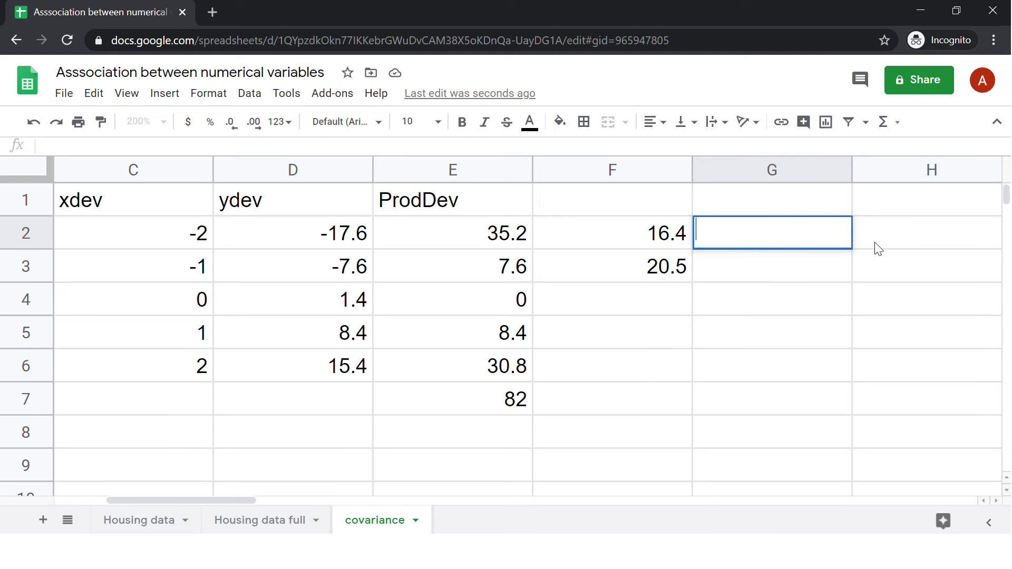
pyautogui.write('=')
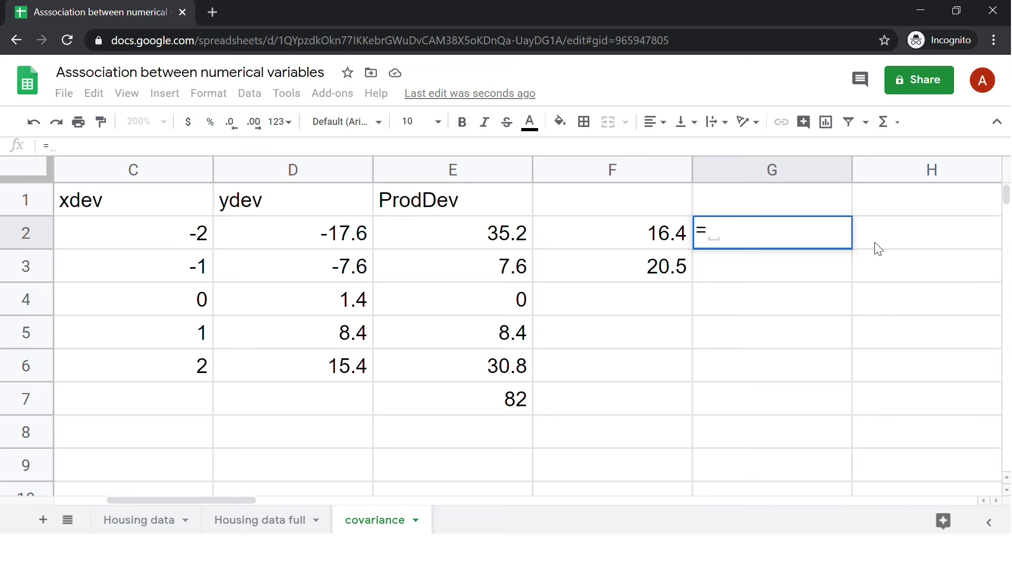
pyautogui.write('cov')
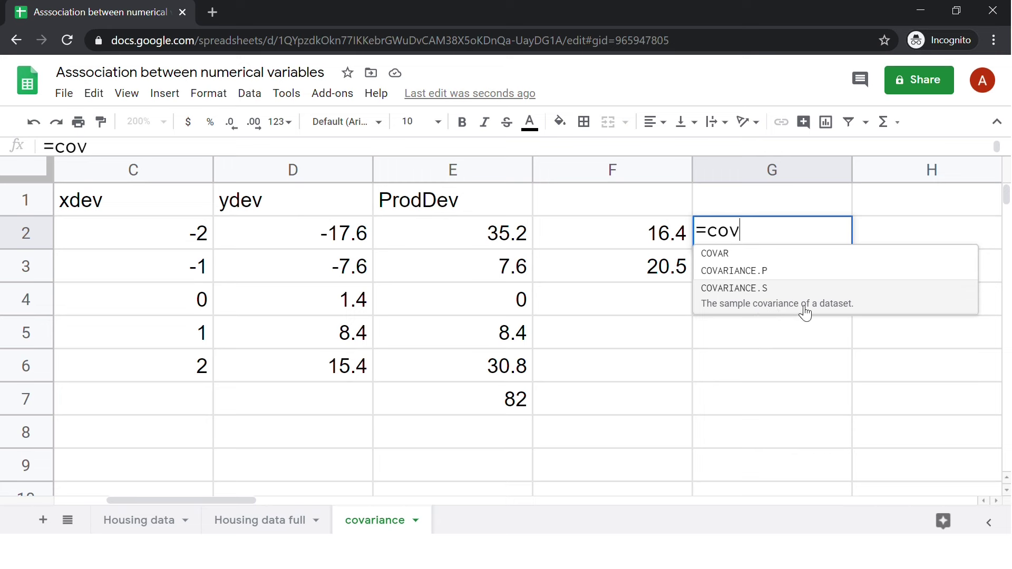
pyautogui.click(758, 272)
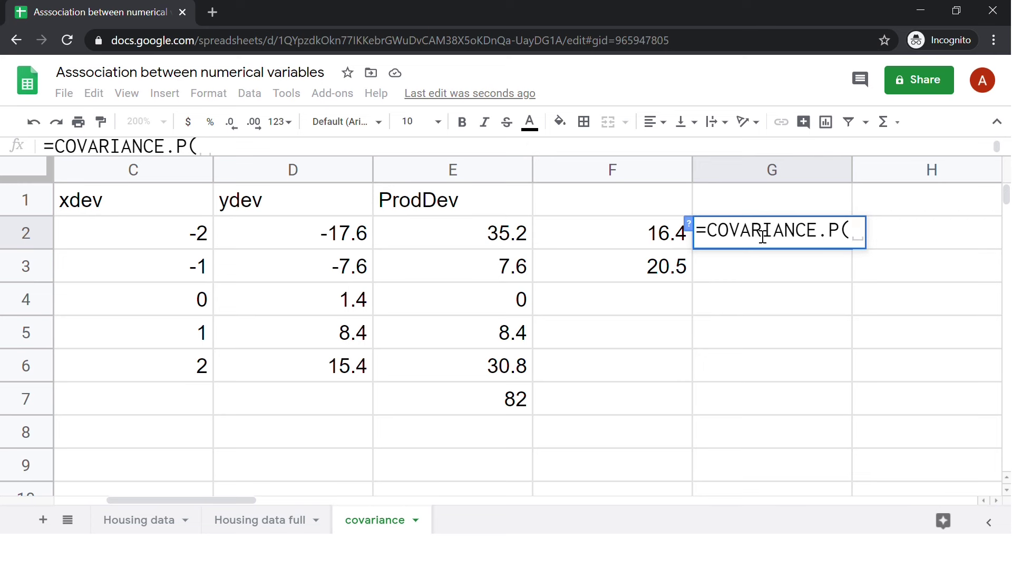
pyautogui.moveTo(163, 496); pyautogui.dragTo(70, 500)
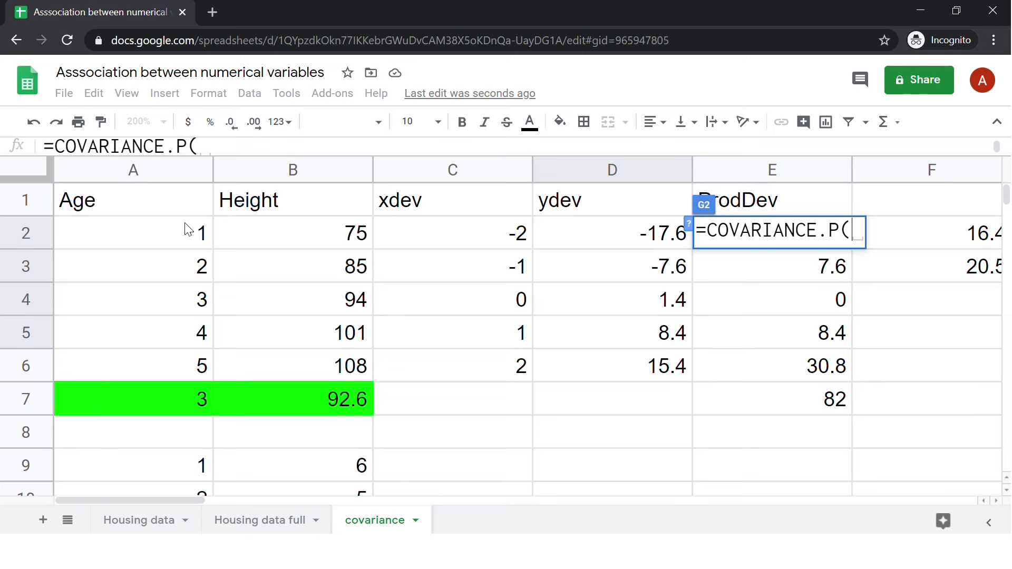
pyautogui.moveTo(187, 230); pyautogui.dragTo(192, 368)
pyautogui.write(',')
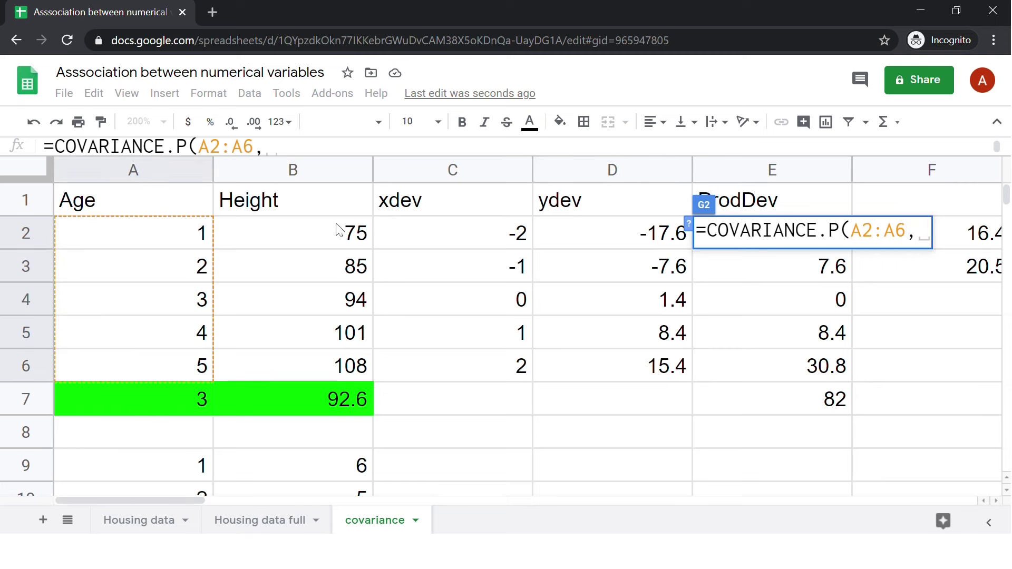
pyautogui.click(333, 246)
pyautogui.moveTo(333, 247); pyautogui.dragTo(334, 365)
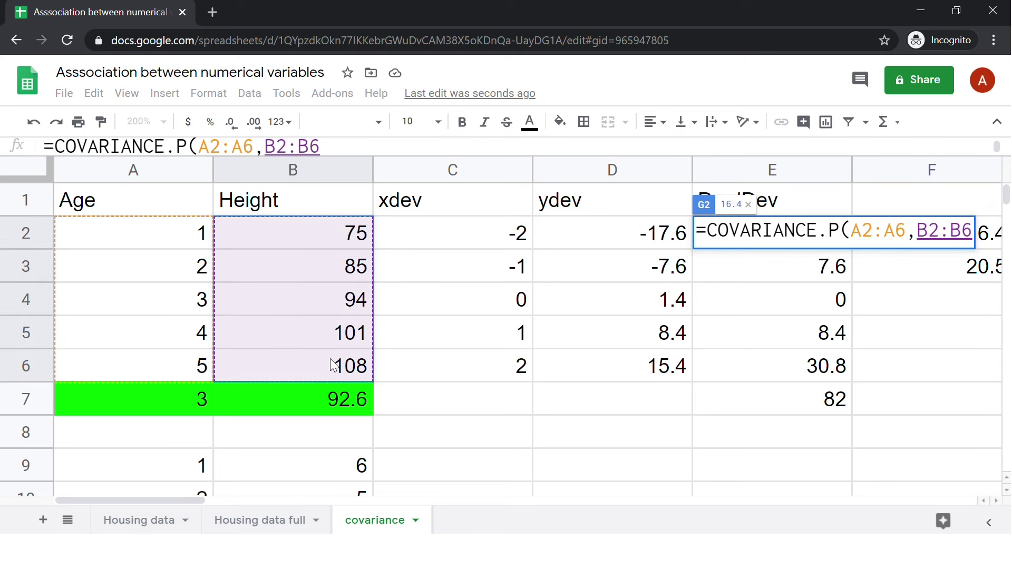
pyautogui.write(')')
pyautogui.press('Return')
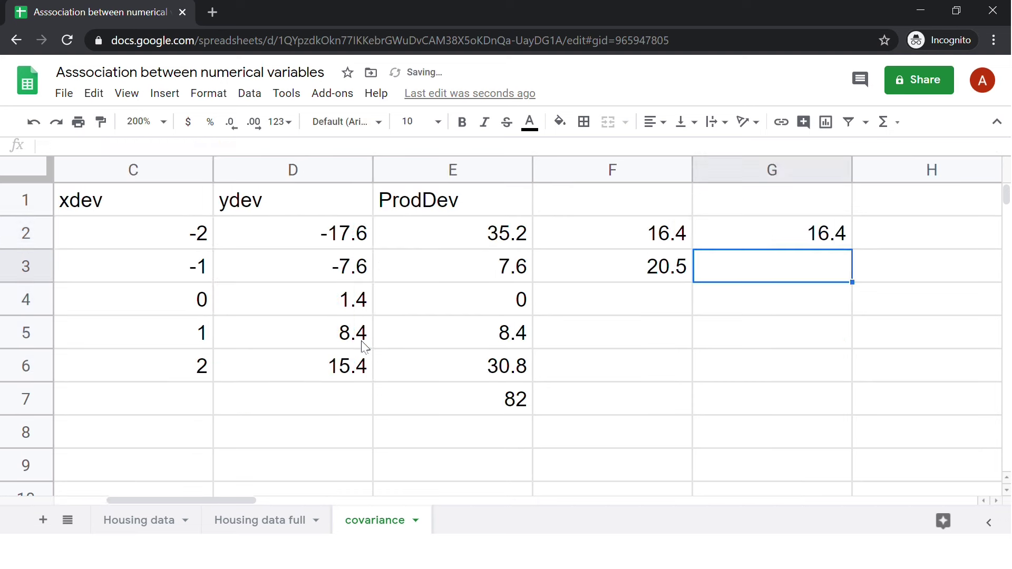
pyautogui.click(805, 232)
pyautogui.doubleClick(805, 232)
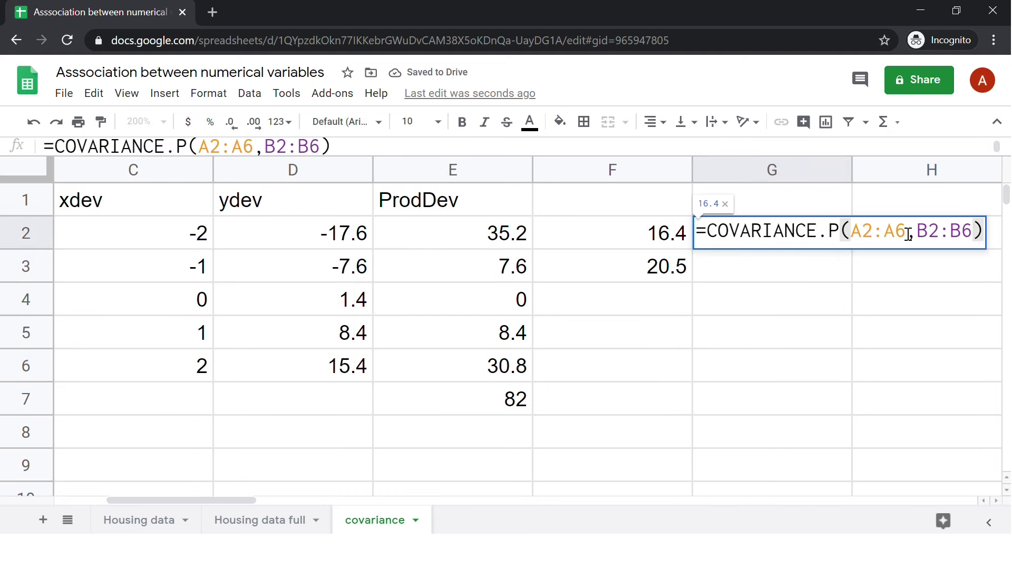
pyautogui.press('Return')
pyautogui.click(659, 236)
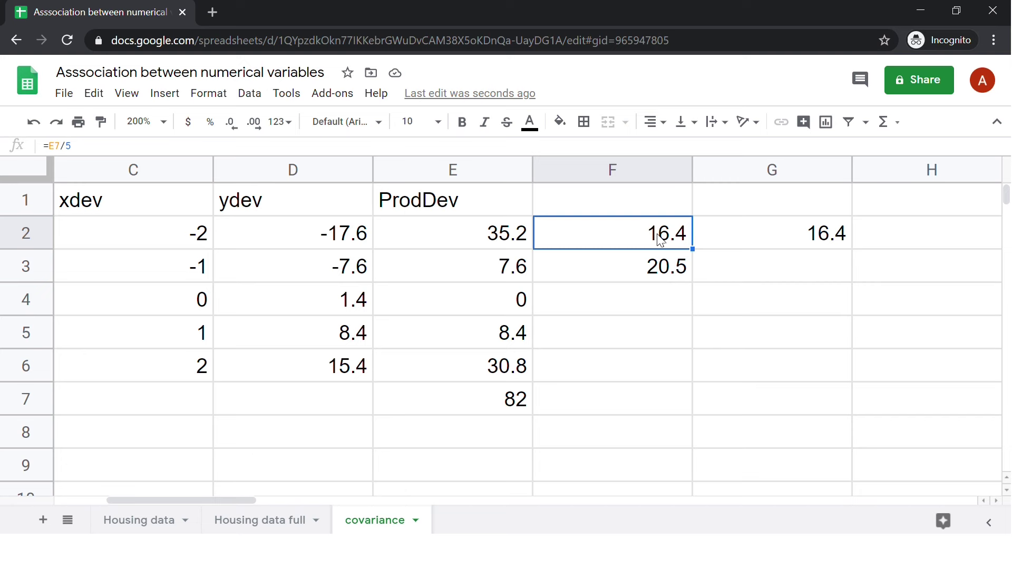
# Enter =COVARIANCE.S(A2:A6,B2:B6) in G3 for the sample covariance of age and height, and check it against the formula in F3.
pyautogui.doubleClick(776, 260)
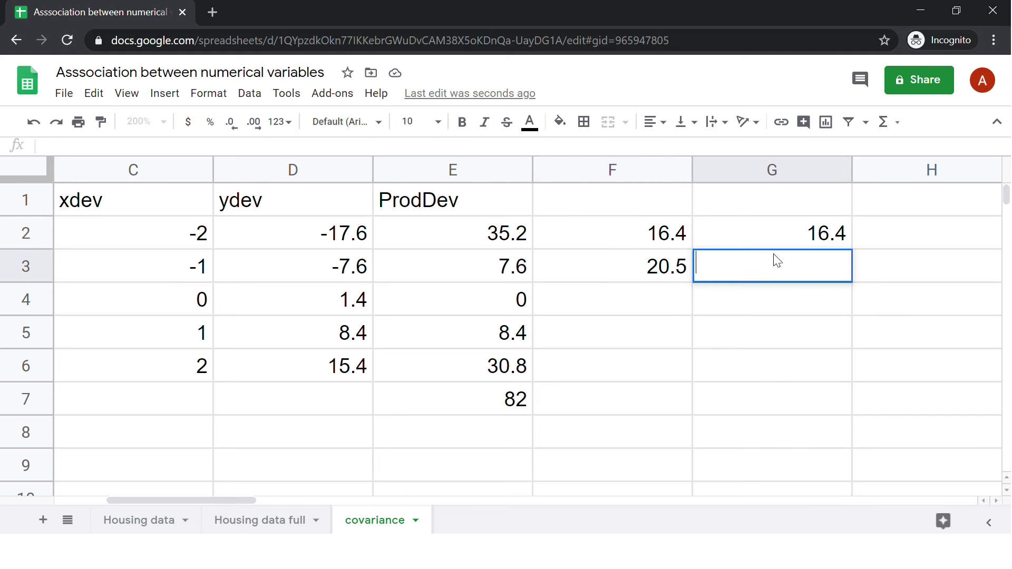
pyautogui.write('=co')
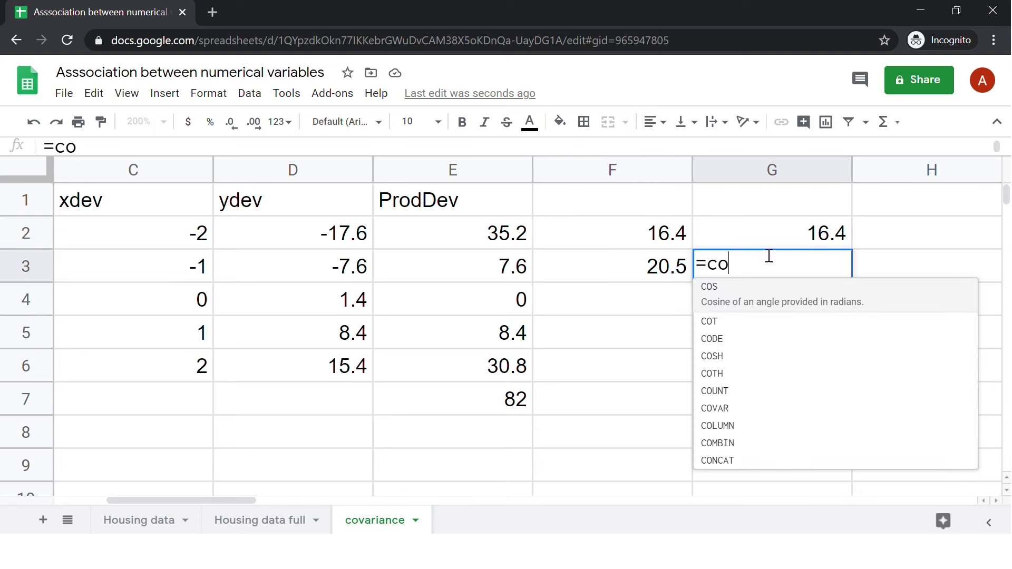
pyautogui.write('v')
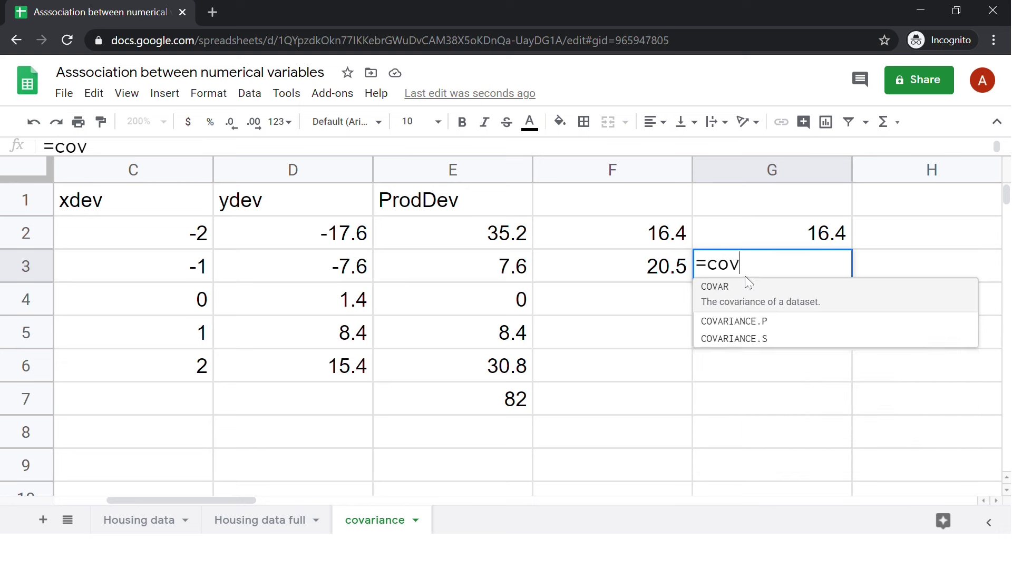
pyautogui.click(746, 341)
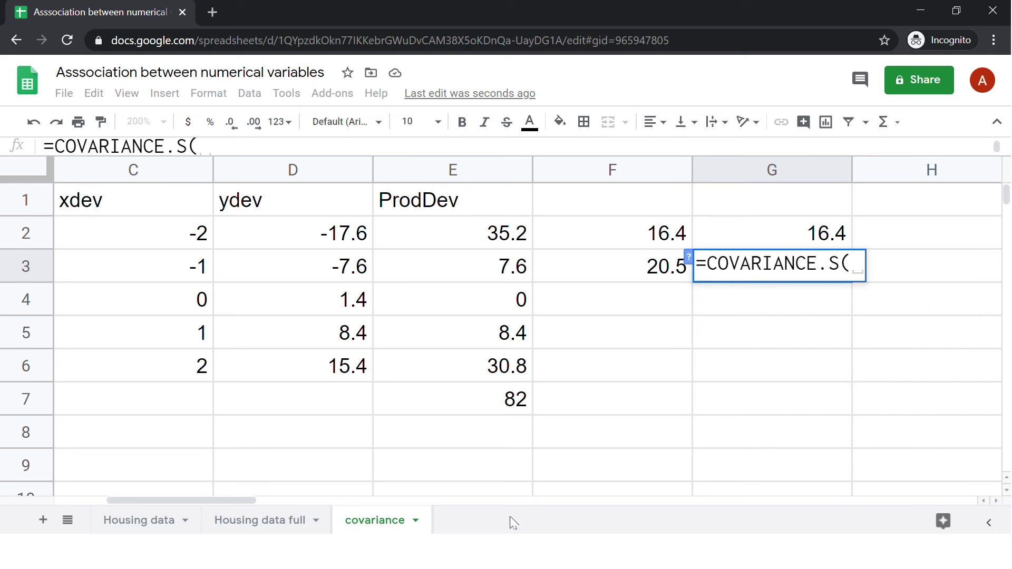
pyautogui.moveTo(118, 498); pyautogui.dragTo(39, 495)
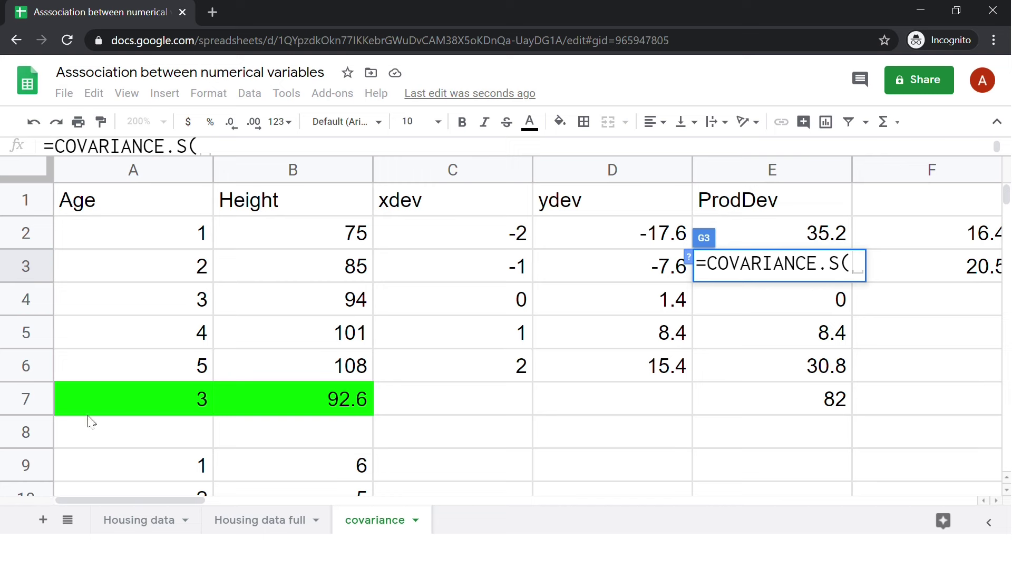
pyautogui.moveTo(192, 235); pyautogui.dragTo(173, 354)
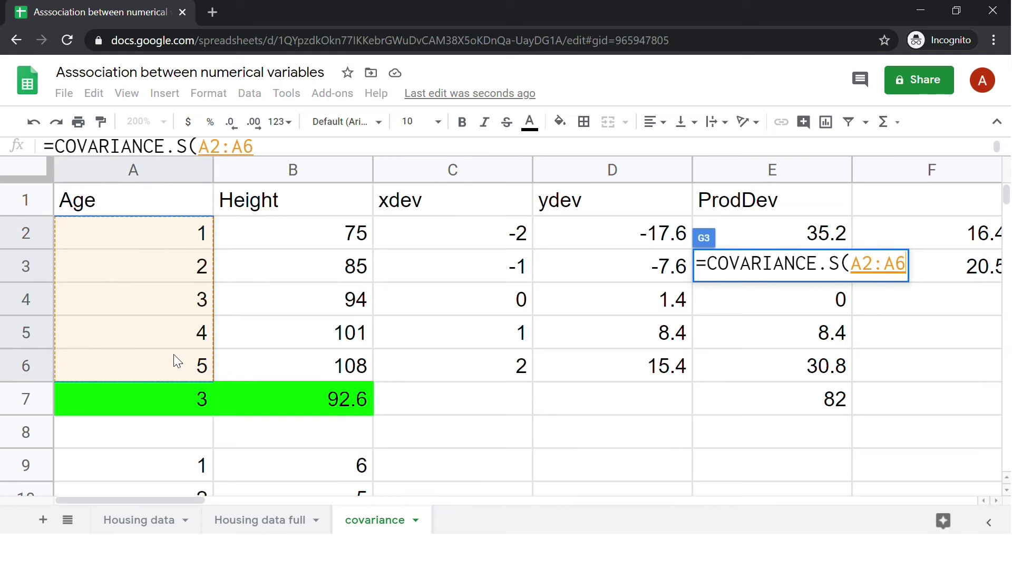
pyautogui.write(',')
pyautogui.moveTo(337, 232); pyautogui.dragTo(348, 358)
pyautogui.write(')')
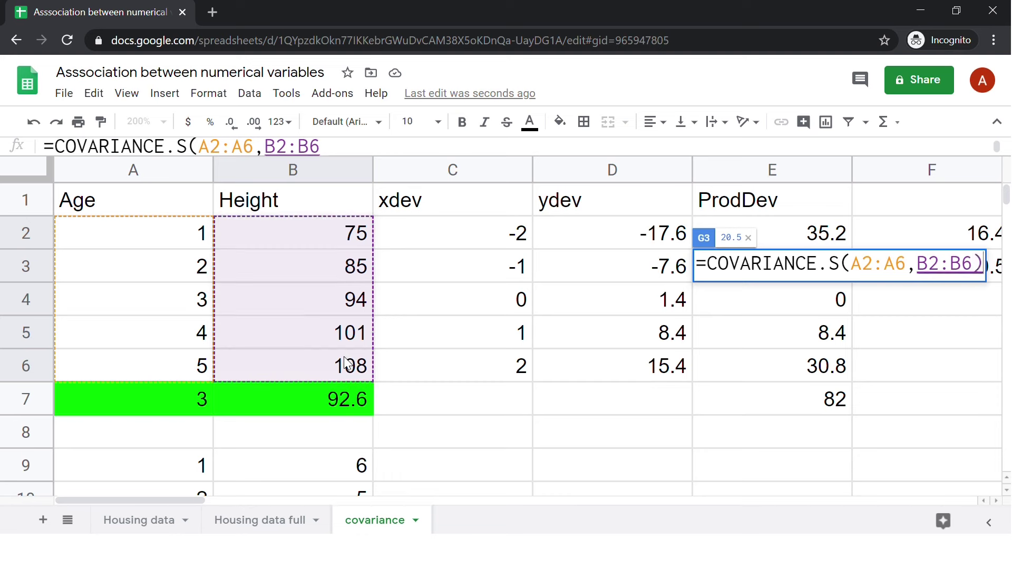
pyautogui.press('Return')
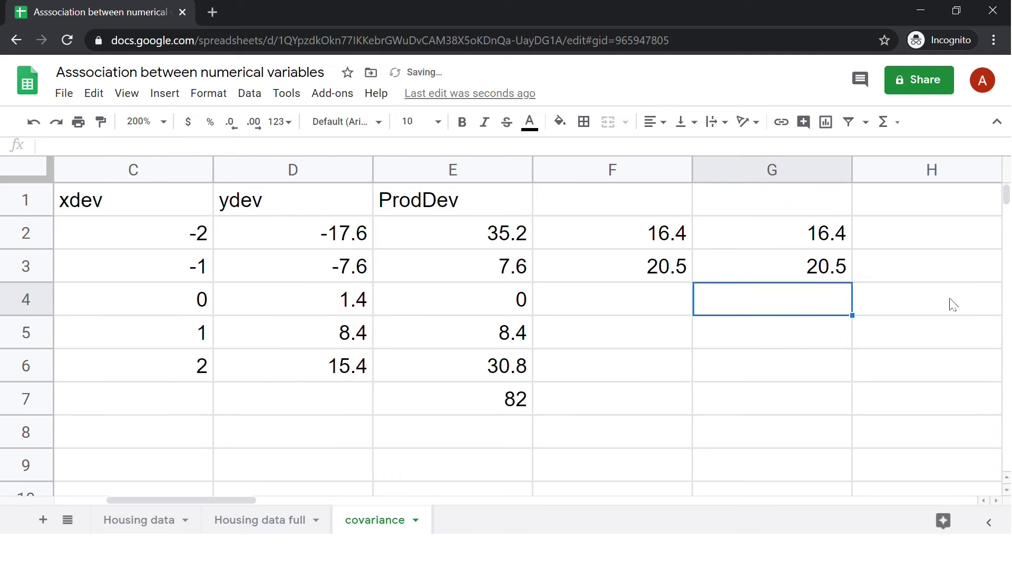
pyautogui.click(764, 280)
pyautogui.click(650, 273)
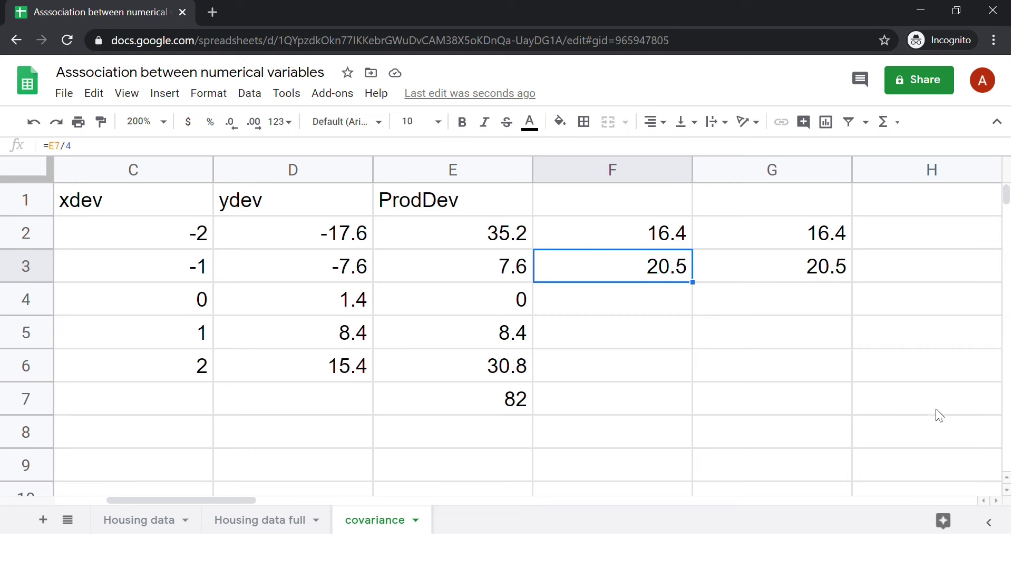
# Label the second data set's columns "age" in A8 and "price" in B8.
pyautogui.moveTo(192, 501); pyautogui.dragTo(142, 501)
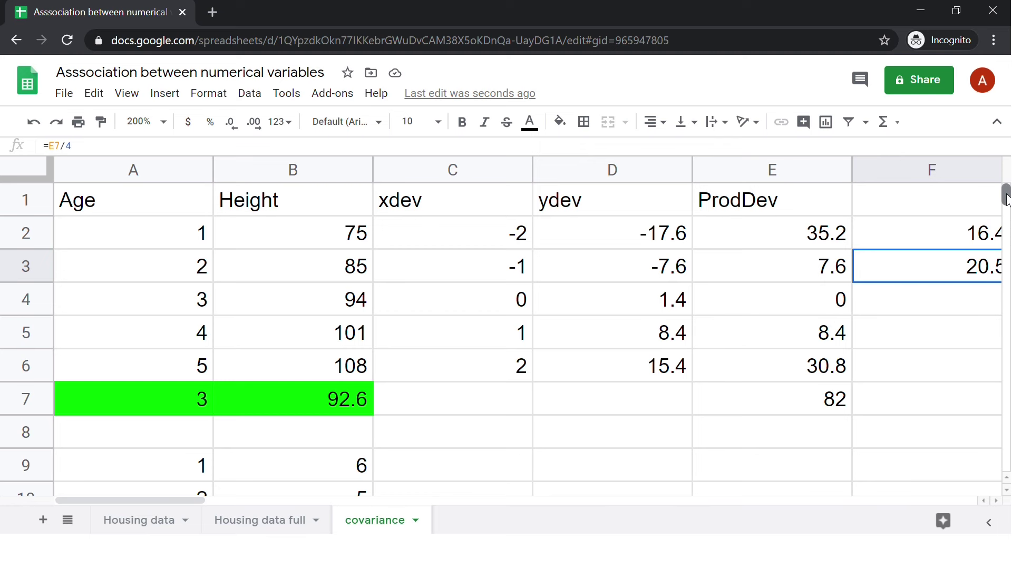
pyautogui.click(1007, 489)
pyautogui.click(1006, 489)
pyautogui.click(1007, 489)
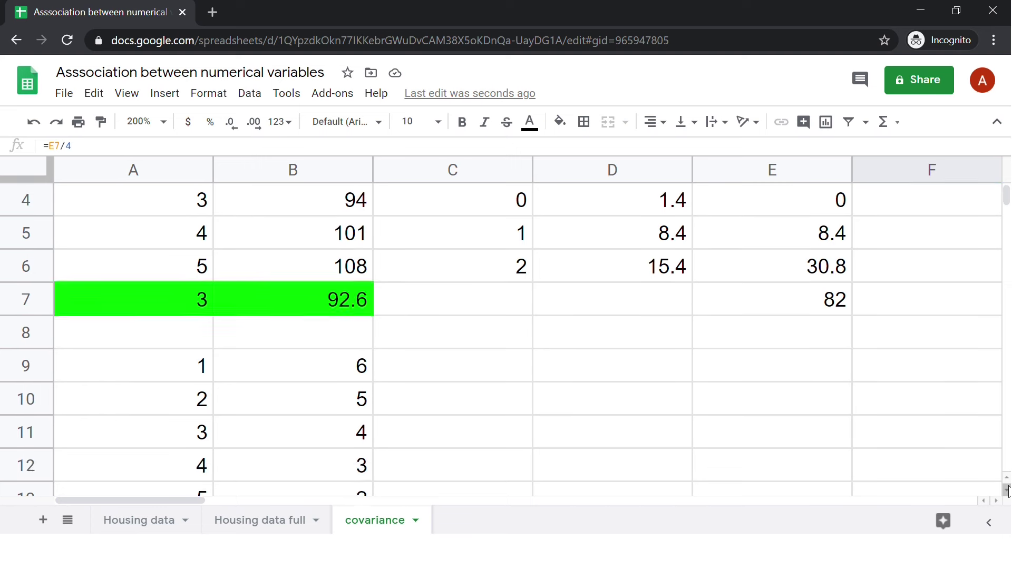
pyautogui.click(1006, 489)
pyautogui.click(1006, 489)
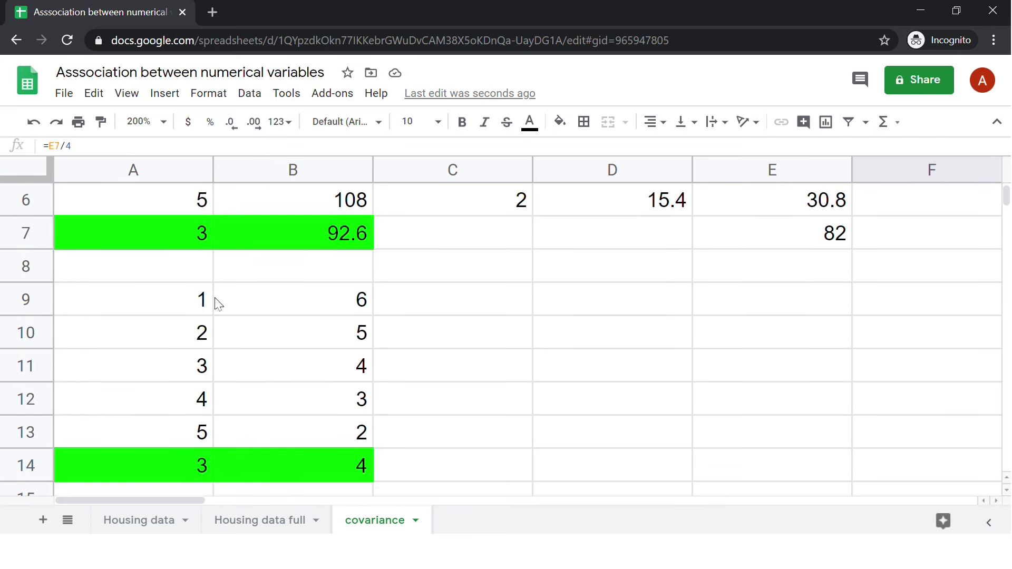
pyautogui.click(193, 273)
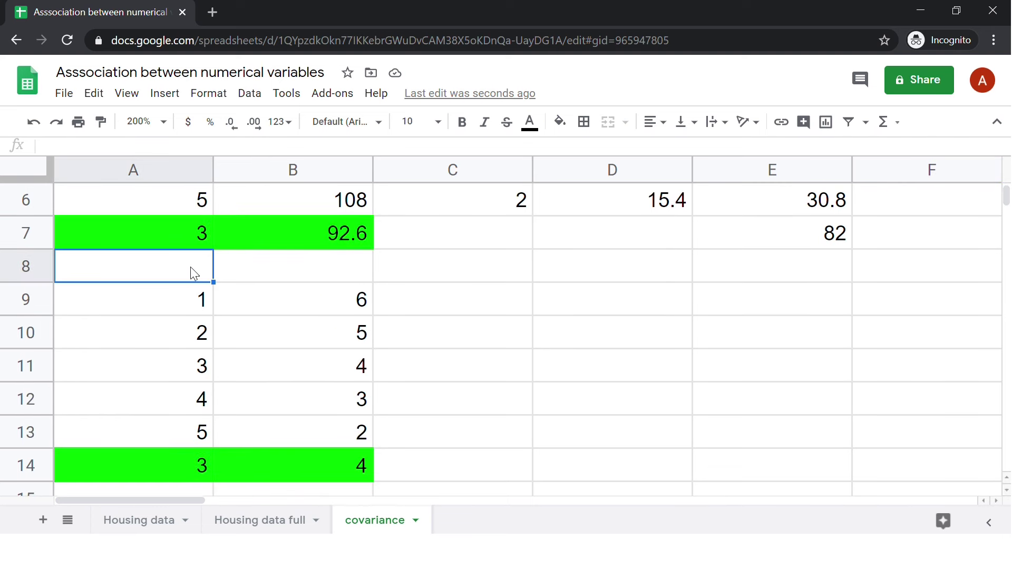
pyautogui.write('age')
pyautogui.click(289, 280)
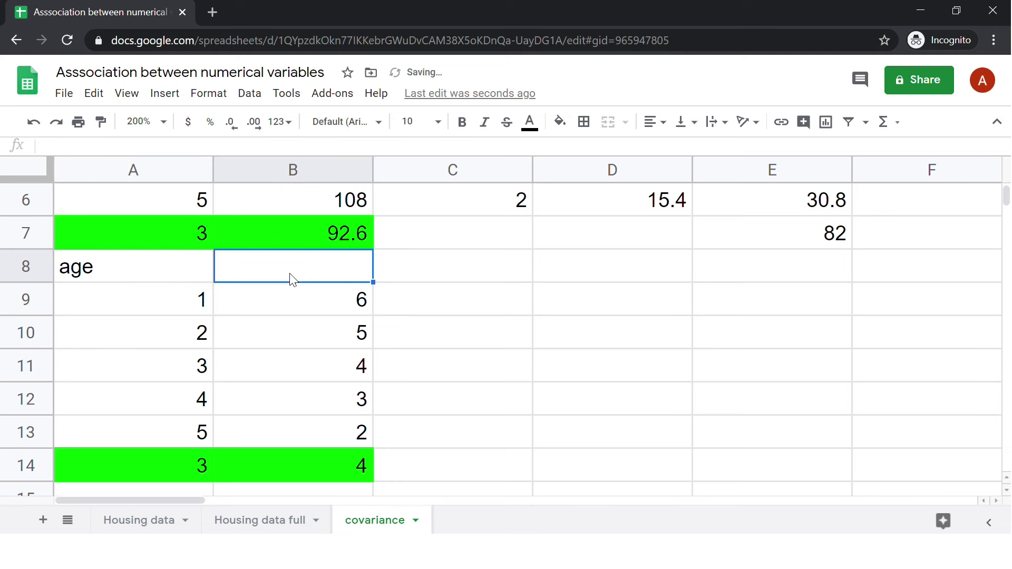
pyautogui.write('price')
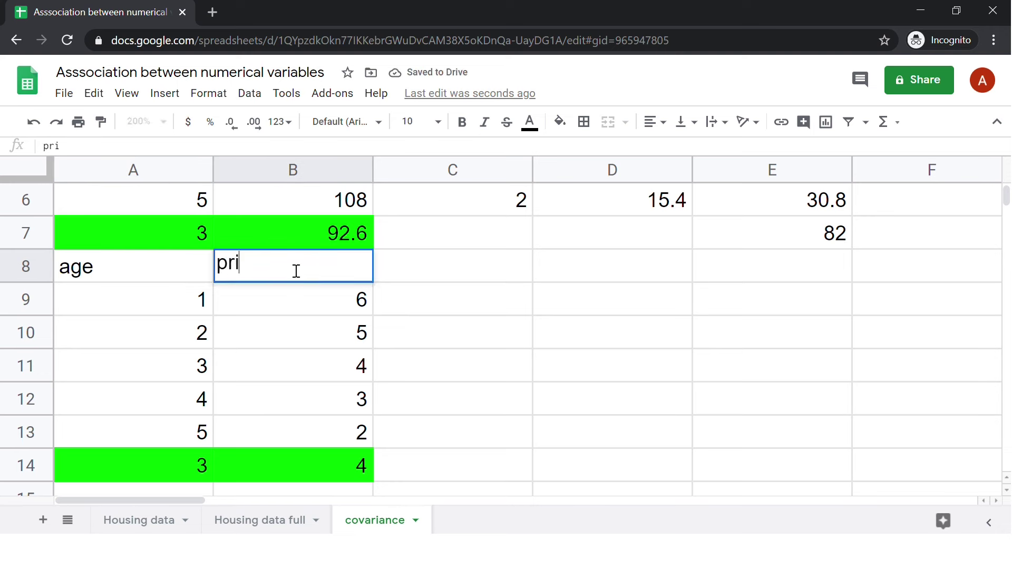
pyautogui.click(319, 299)
# Enter the deviation formula =(A9-A$14) in C9 and fill it through C9:D13 for both age and price.
pyautogui.click(428, 309)
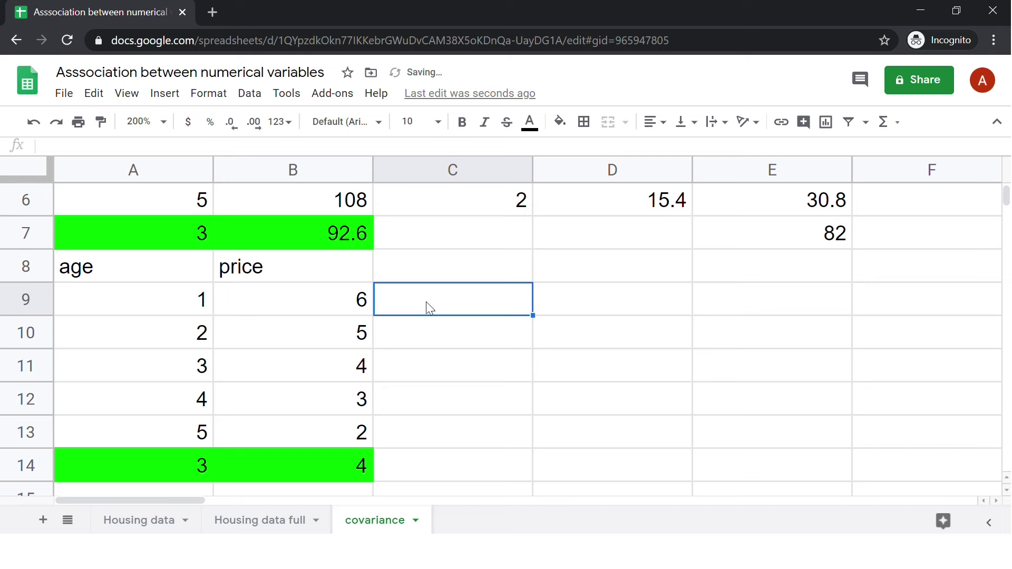
pyautogui.write('=(')
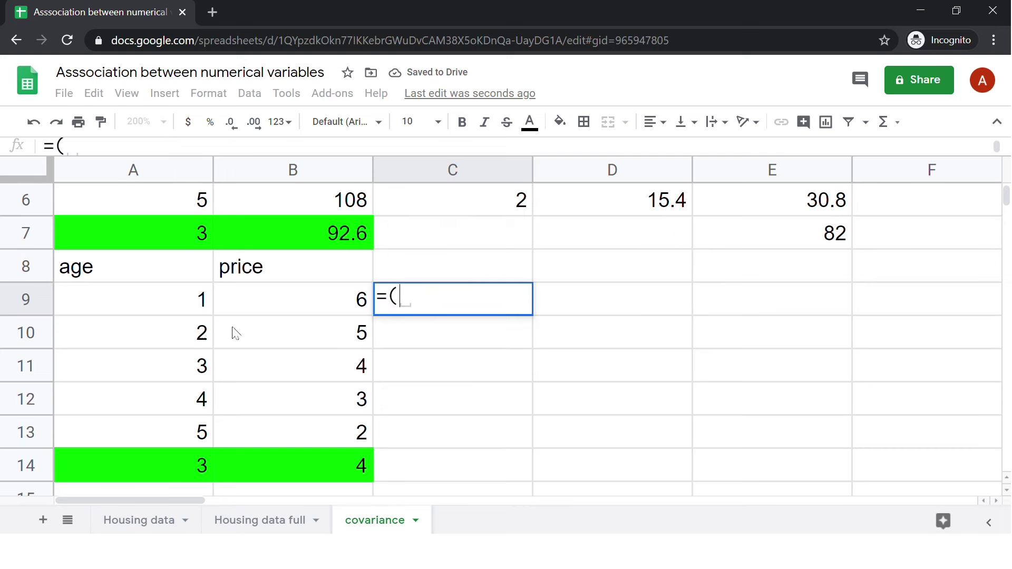
pyautogui.click(195, 308)
pyautogui.write('-')
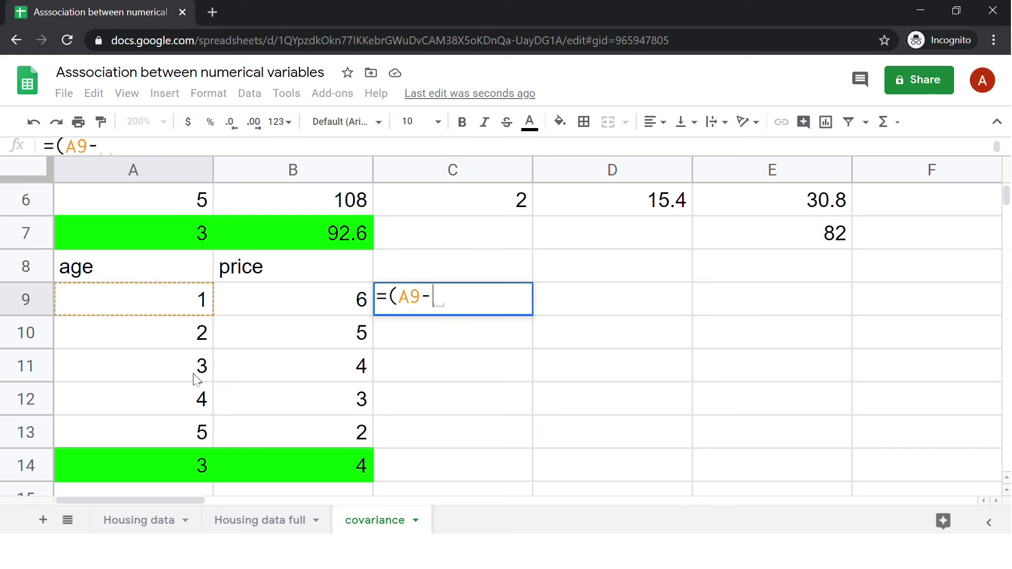
pyautogui.click(182, 472)
pyautogui.write(')')
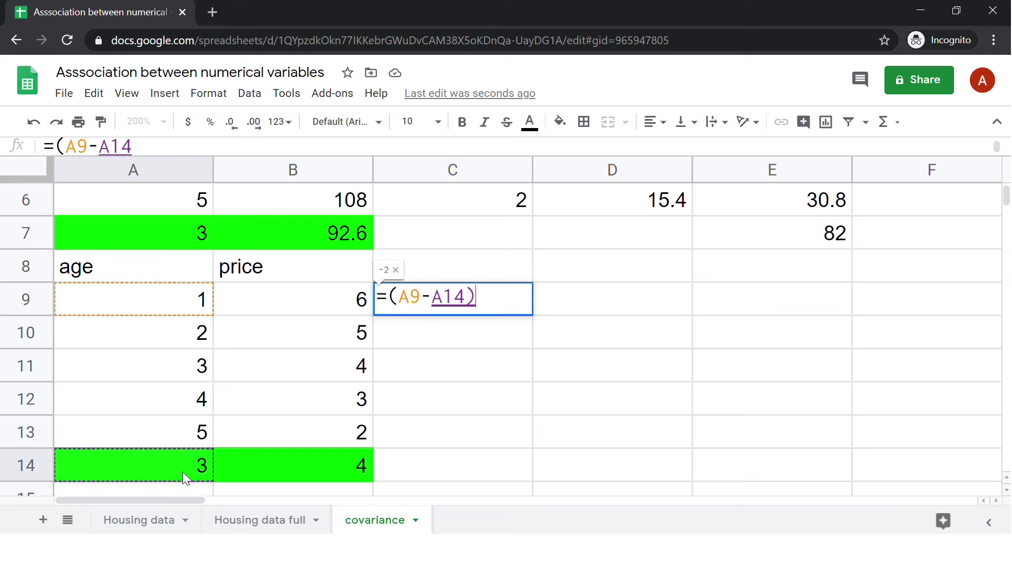
pyautogui.click(446, 296)
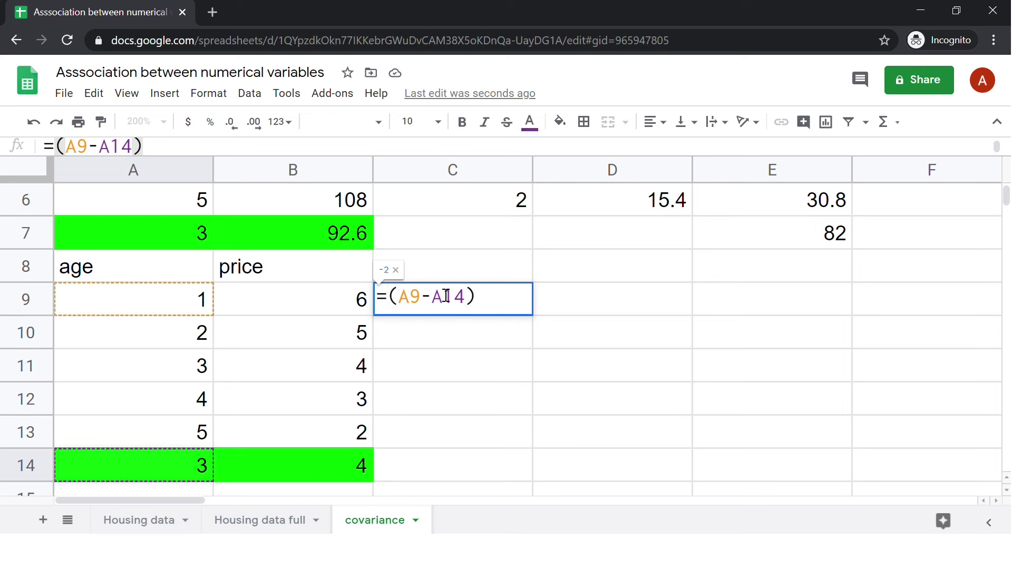
pyautogui.write('$')
pyautogui.press('Return')
pyautogui.click(468, 296)
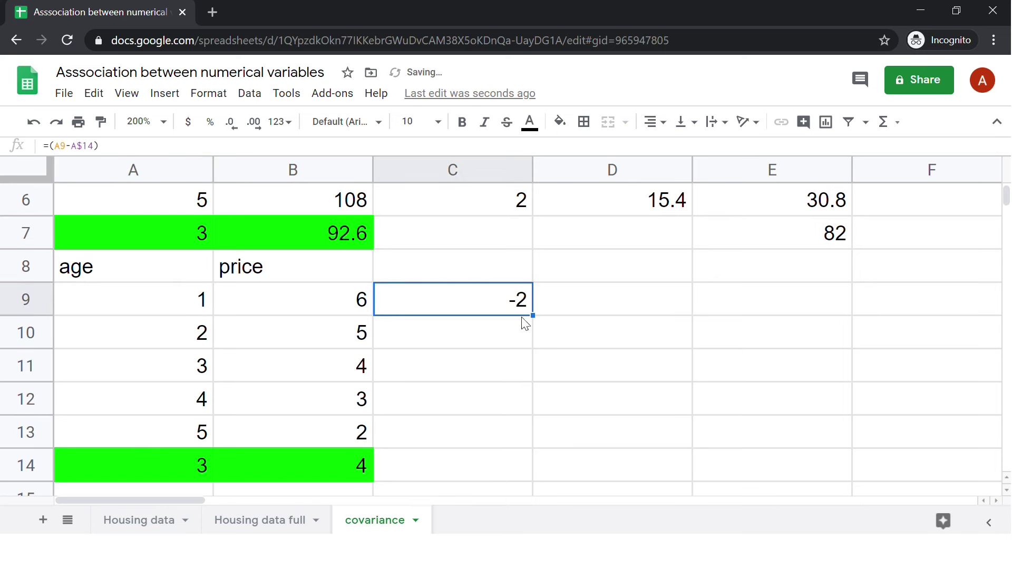
pyautogui.moveTo(533, 314); pyautogui.dragTo(682, 427)
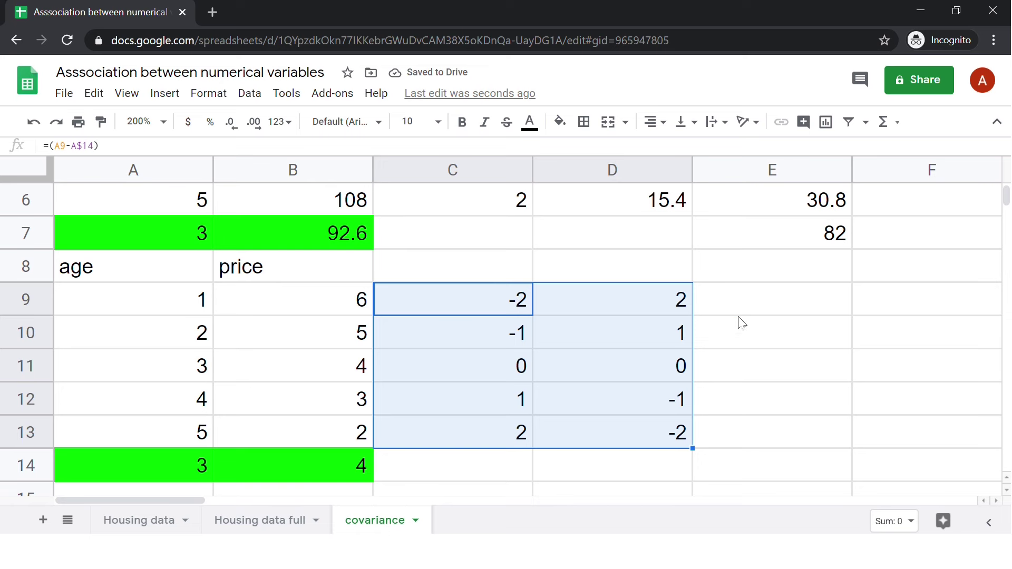
# Enter the product of deviations =C9*D9 in E9 and fill it down to E13.
pyautogui.click(766, 306)
pyautogui.write('=')
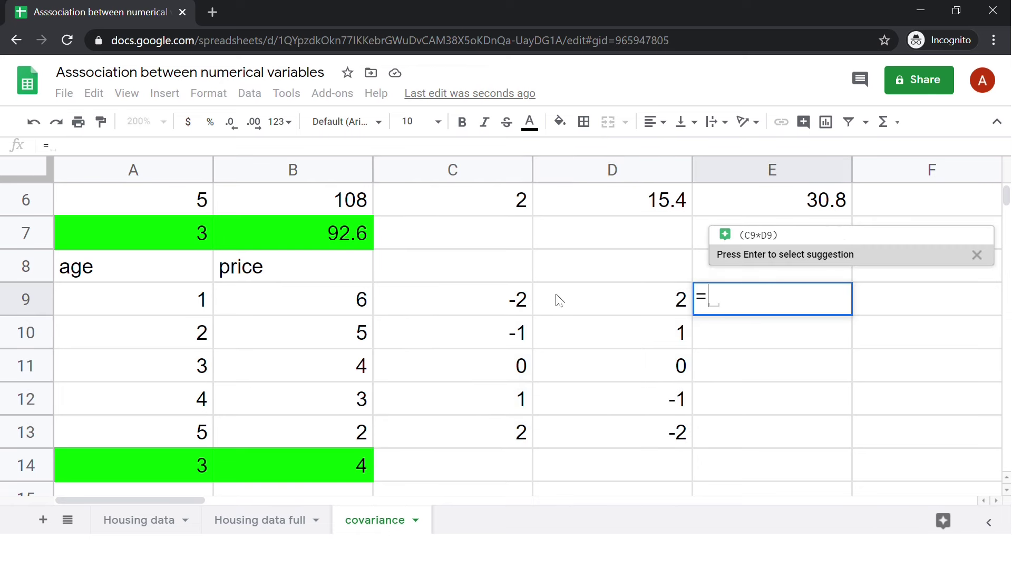
pyautogui.click(498, 299)
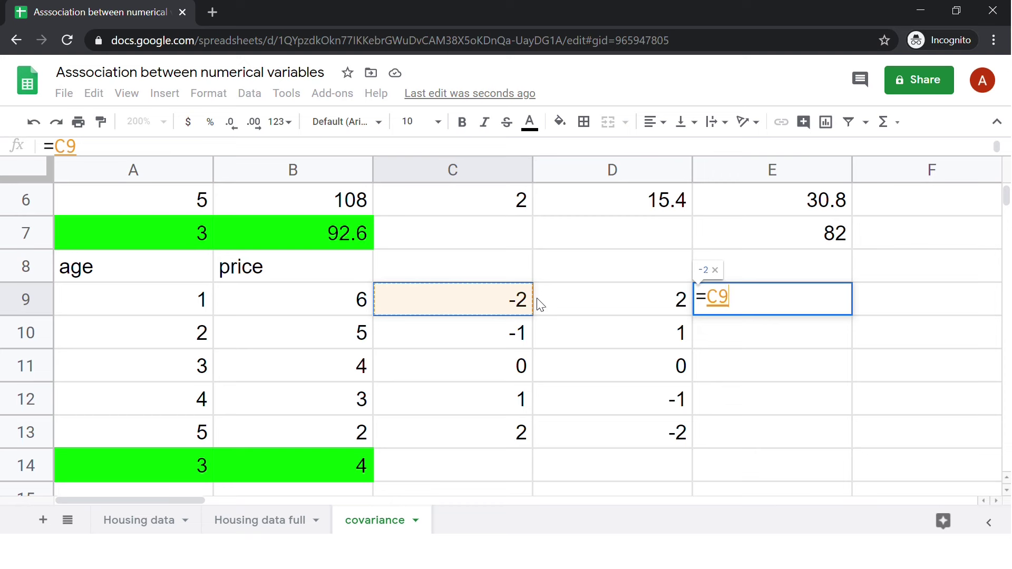
pyautogui.write('*')
pyautogui.click(599, 301)
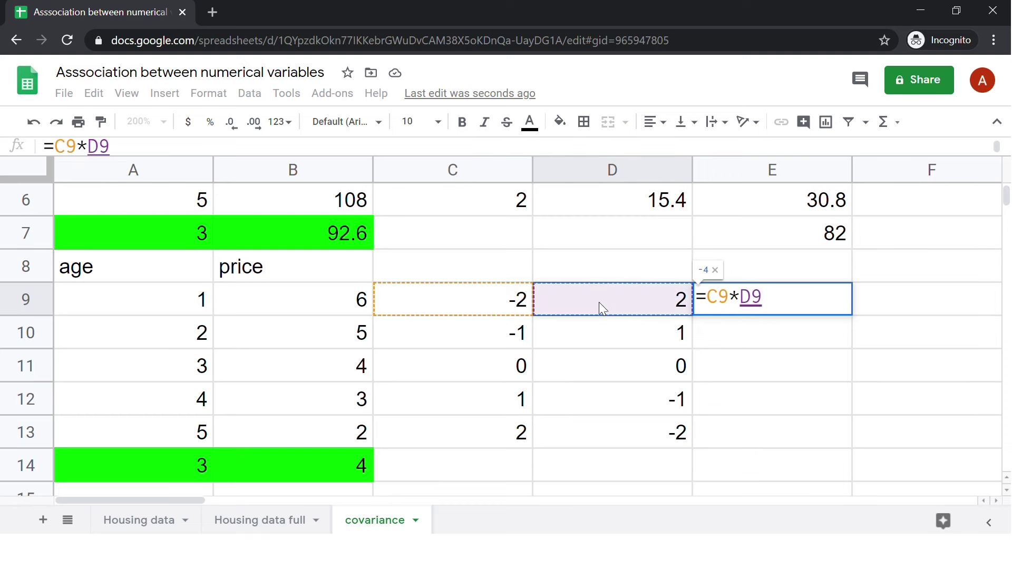
pyautogui.press('Return')
pyautogui.click(813, 296)
pyautogui.moveTo(852, 315); pyautogui.dragTo(843, 446)
# Enter the formula =sum(E9:E13) in E14 to total the age and price deviation products.
pyautogui.click(833, 473)
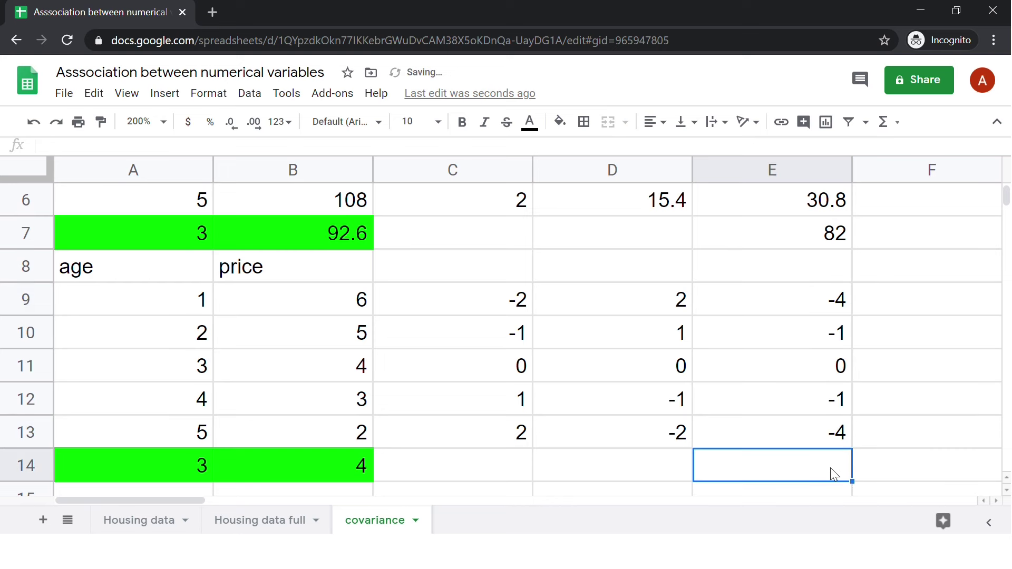
pyautogui.write('=sum')
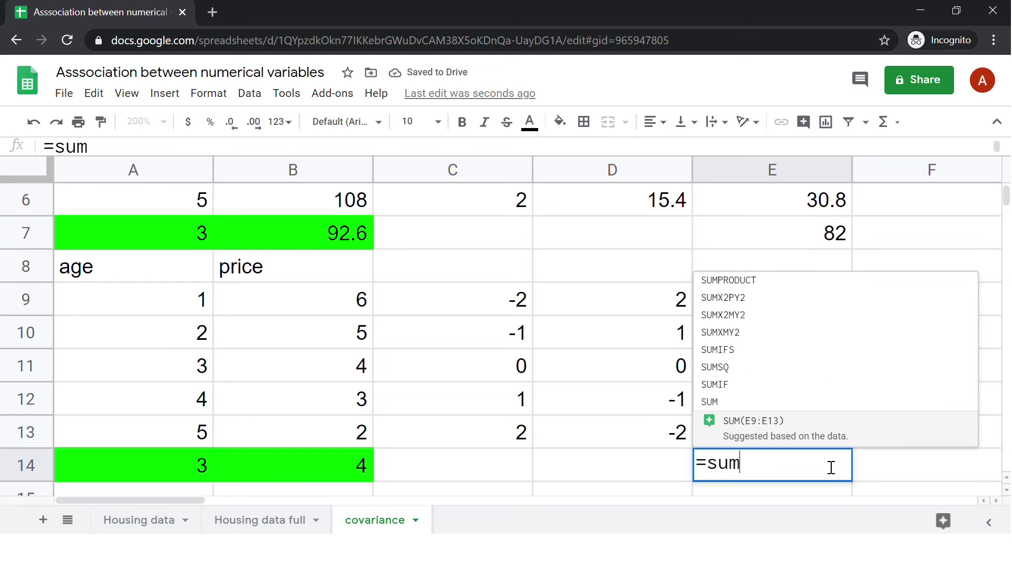
pyautogui.write('(')
pyautogui.moveTo(806, 298); pyautogui.dragTo(804, 422)
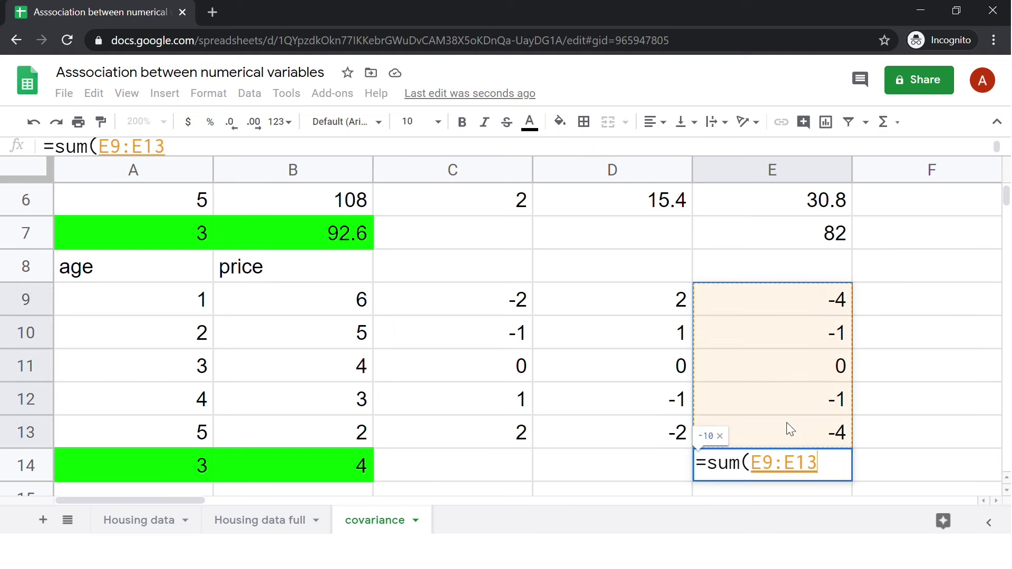
pyautogui.write(')')
pyautogui.press('Return')
pyautogui.click(827, 435)
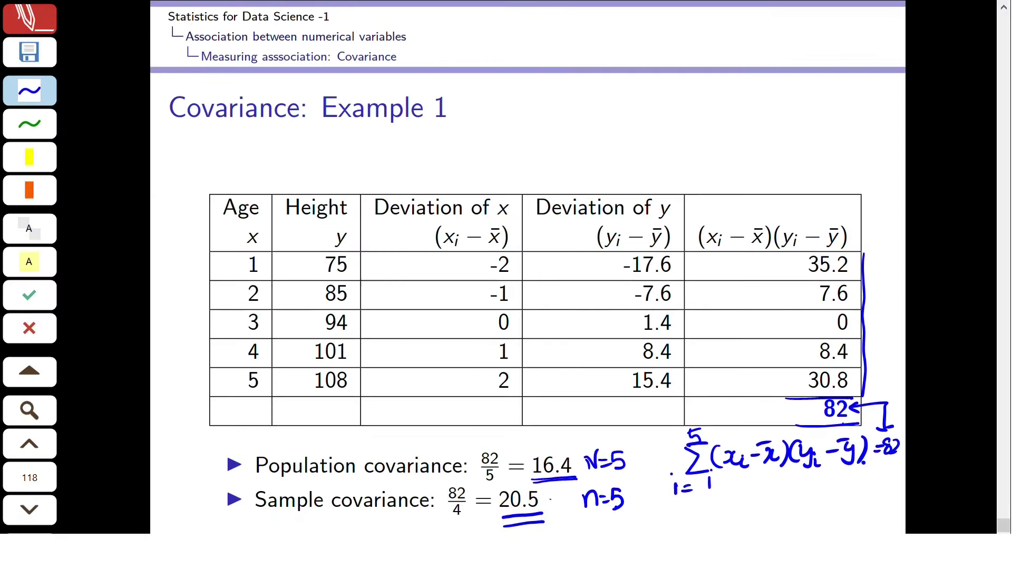
pyautogui.press('pagedown')
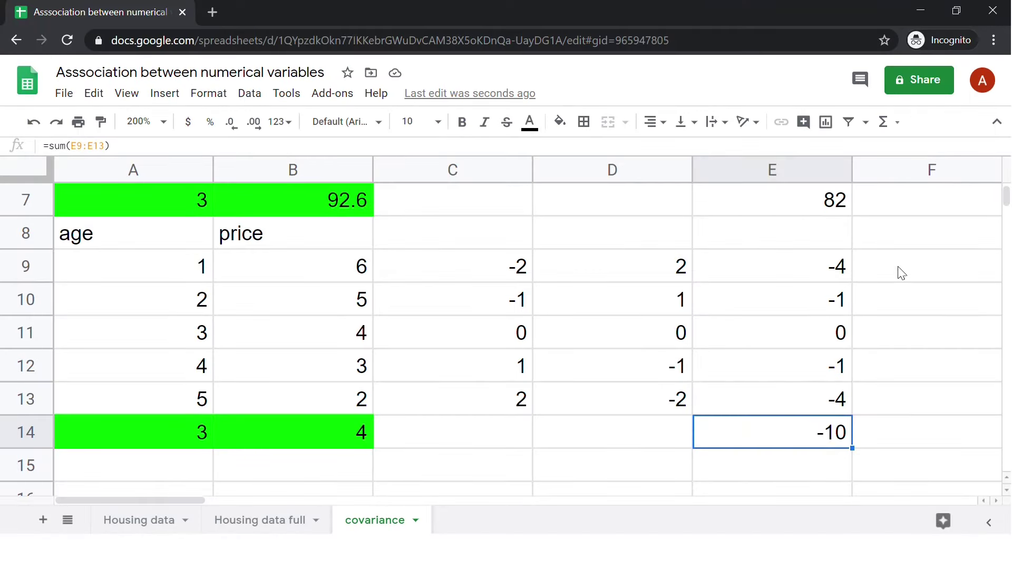
# Enter =COVARIANCE.P(A9:A13,B9:B13) in F9 to compute the population covariance of age and price.
pyautogui.click(897, 267)
pyautogui.write('=')
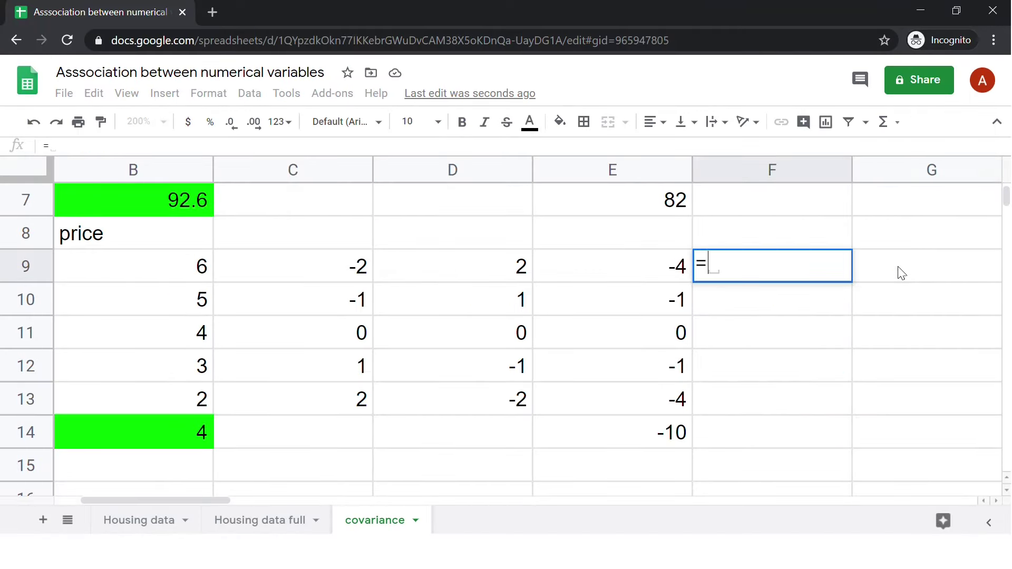
pyautogui.write('COVARIANCE.P(')
pyautogui.moveTo(108, 262); pyautogui.dragTo(124, 391)
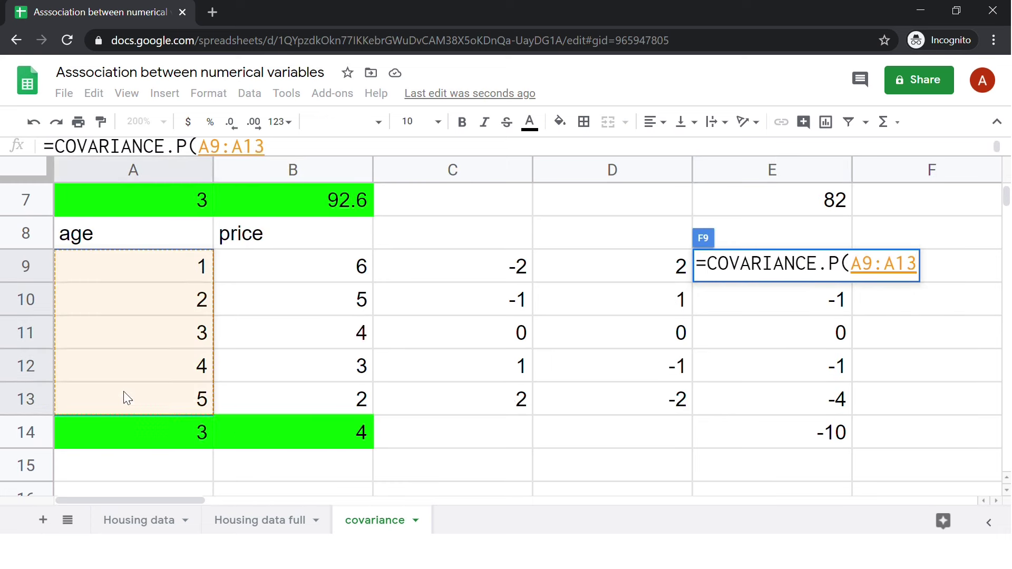
pyautogui.write(',')
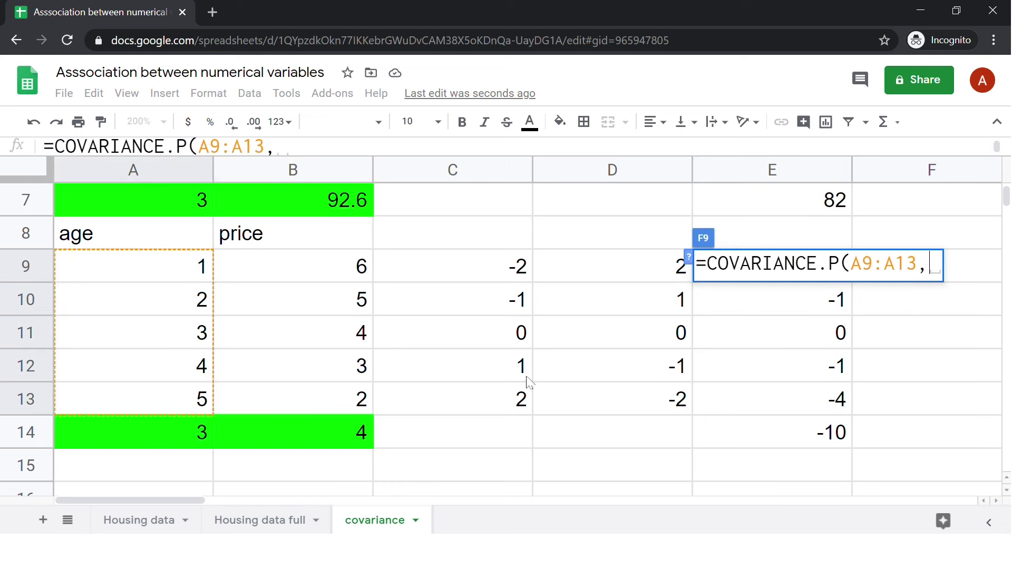
pyautogui.click(307, 264)
pyautogui.moveTo(308, 295); pyautogui.dragTo(306, 392)
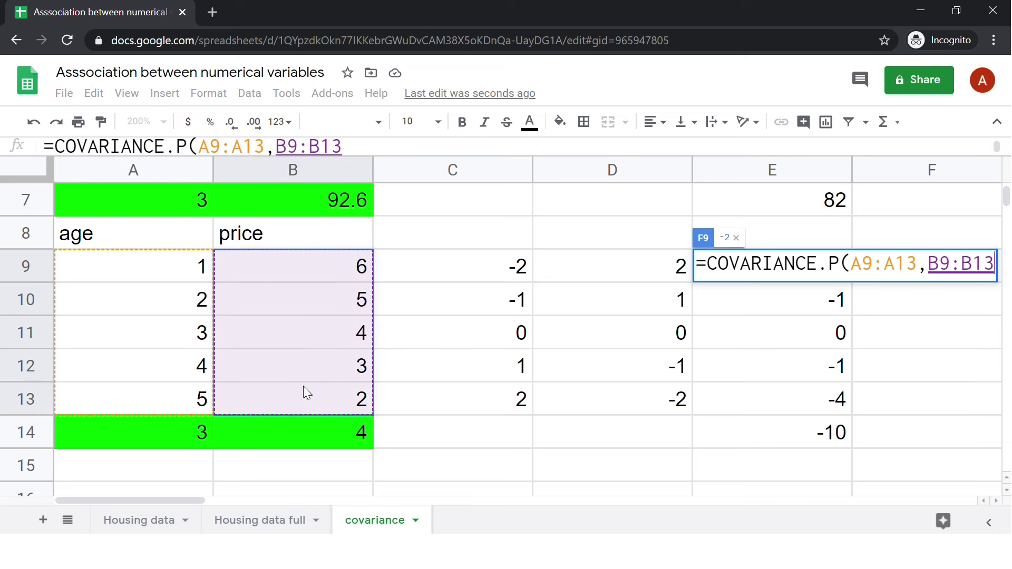
pyautogui.write(')')
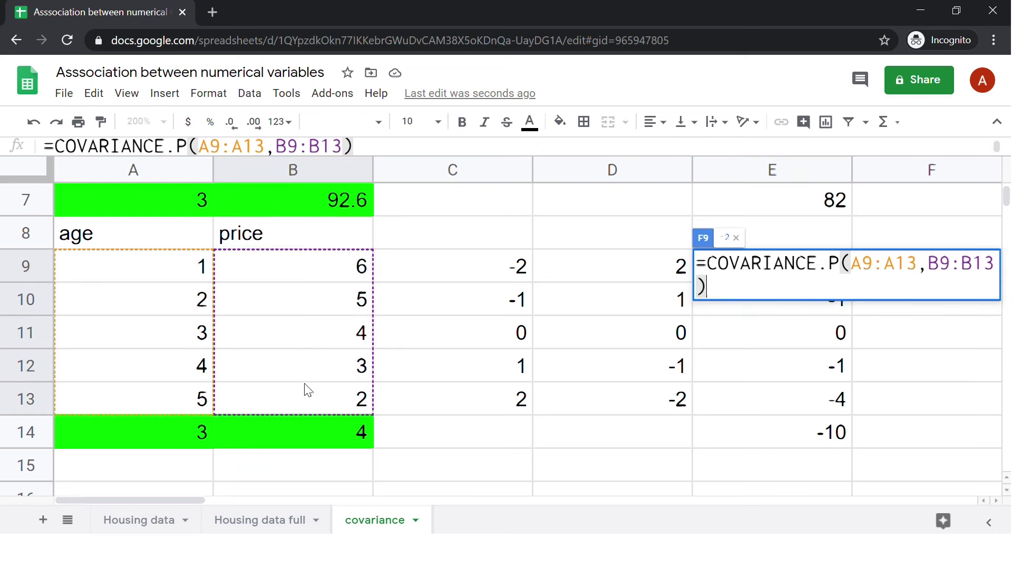
pyautogui.press('Return')
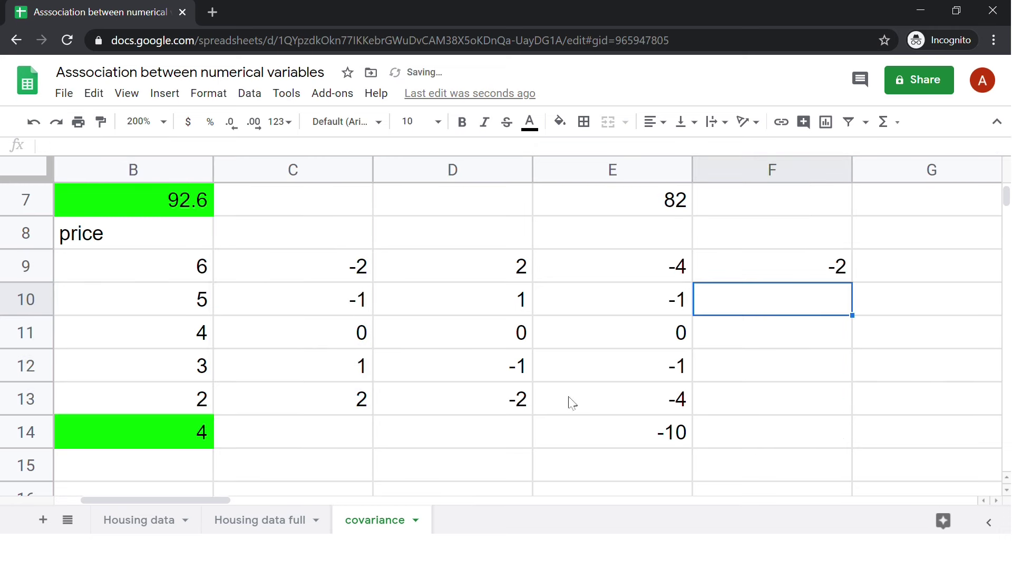
pyautogui.click(826, 275)
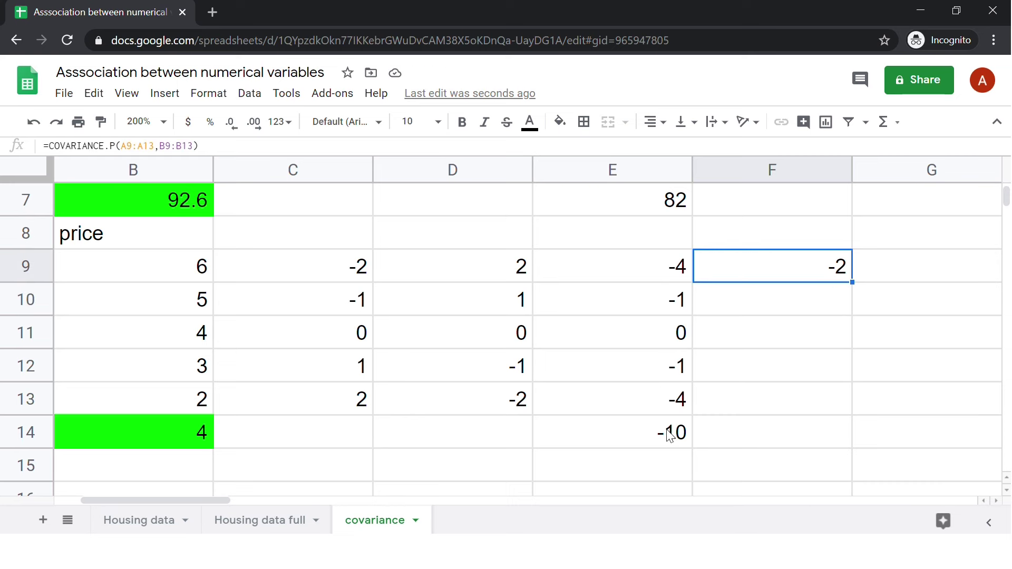
# Start a COVARIANCE.S formula in G9 for the sample covariance, with the age range A9:A13 as its first argument.
pyautogui.click(877, 274)
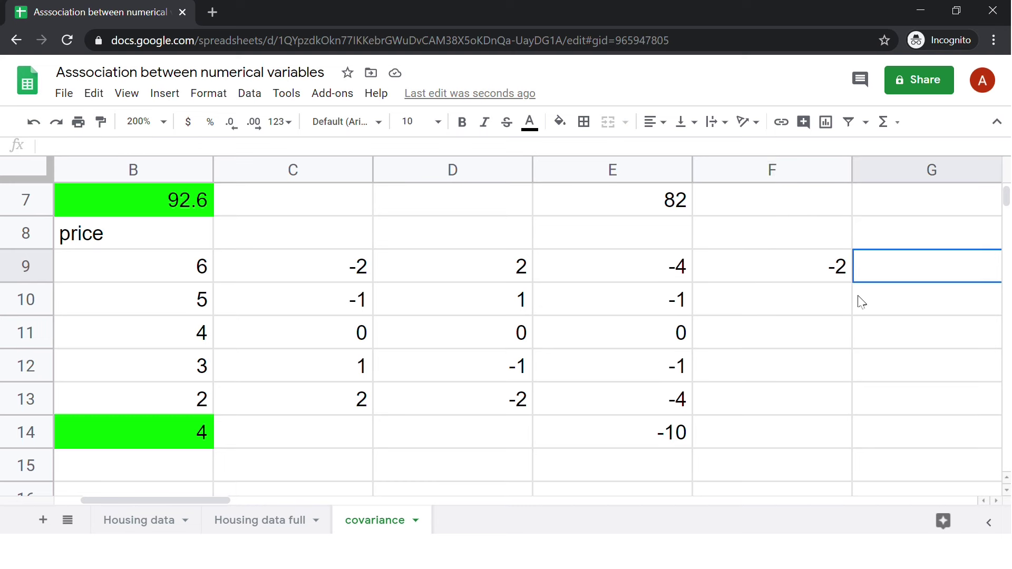
pyautogui.write('=')
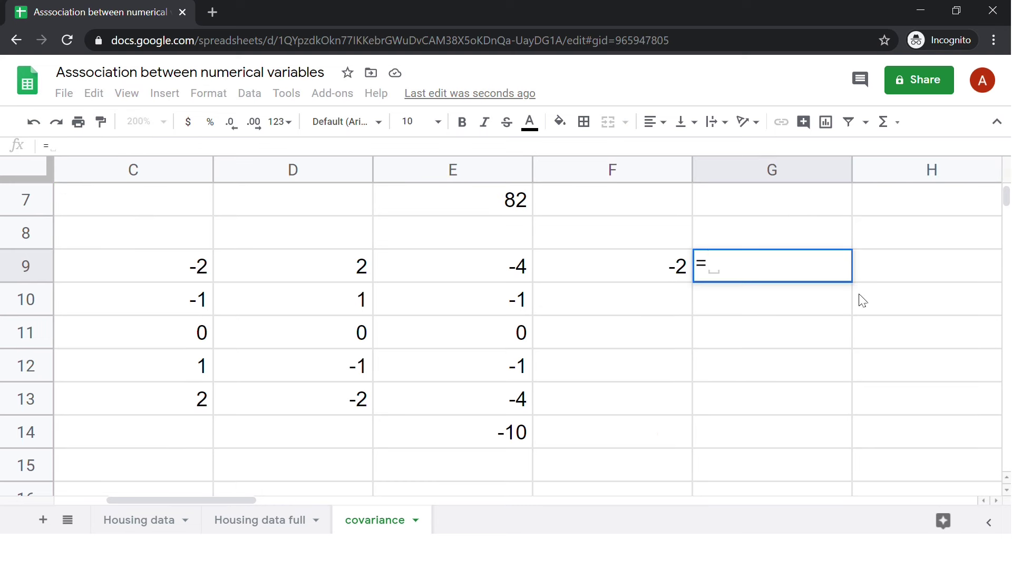
pyautogui.write('cov')
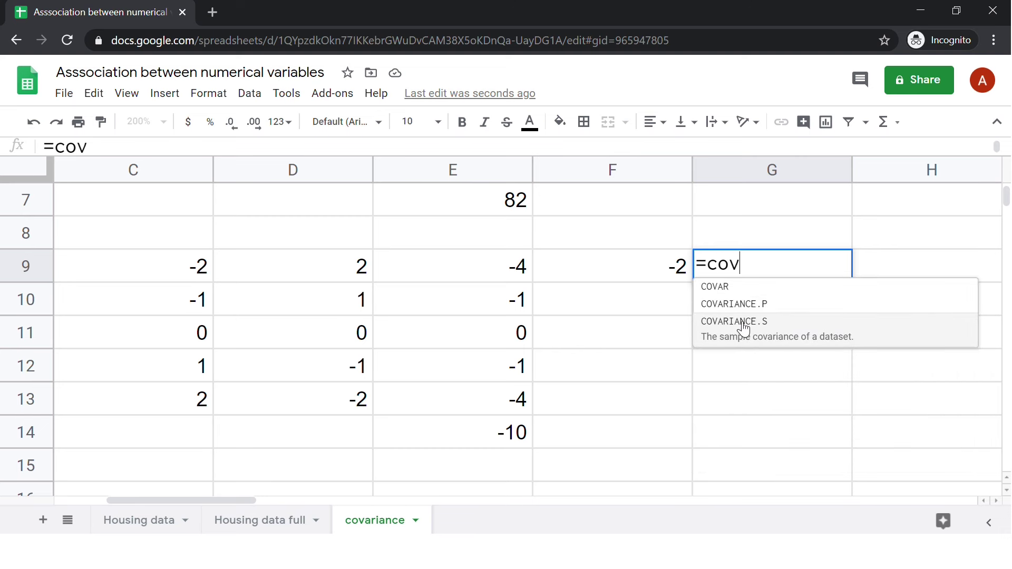
pyautogui.click(740, 331)
pyautogui.moveTo(158, 499); pyautogui.dragTo(47, 493)
pyautogui.moveTo(142, 273); pyautogui.dragTo(160, 392)
pyautogui.write(',')
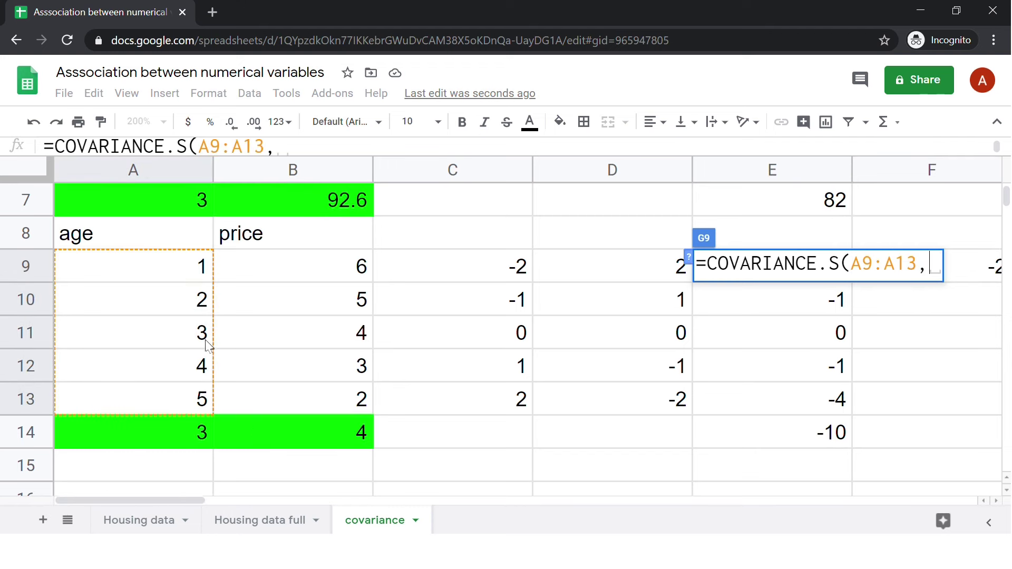